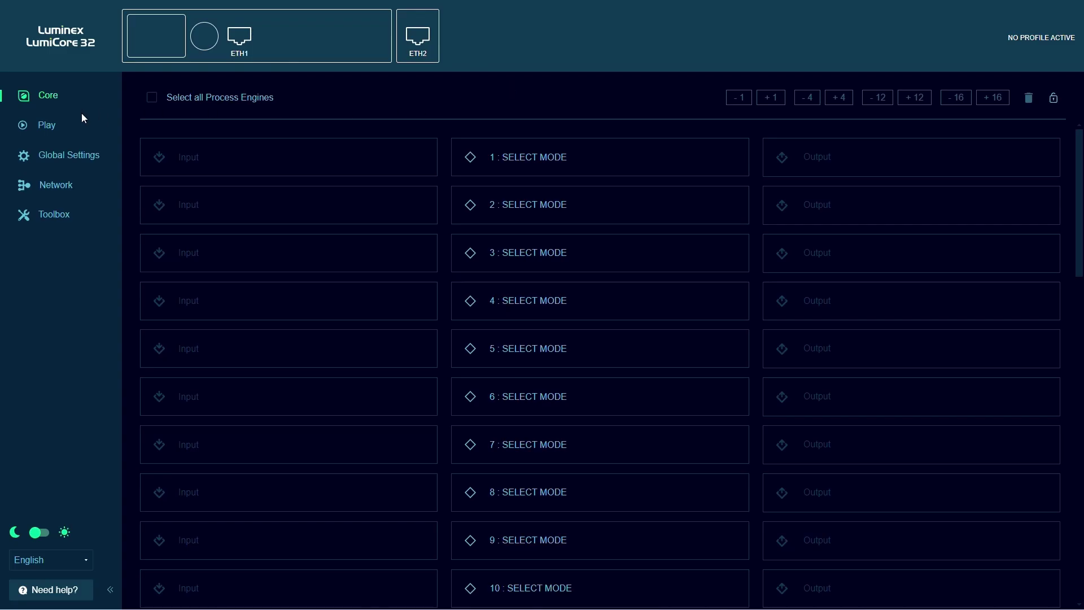
- Open the Network page, which shows the Management IP 192.168.1.100/24
click(57, 189)
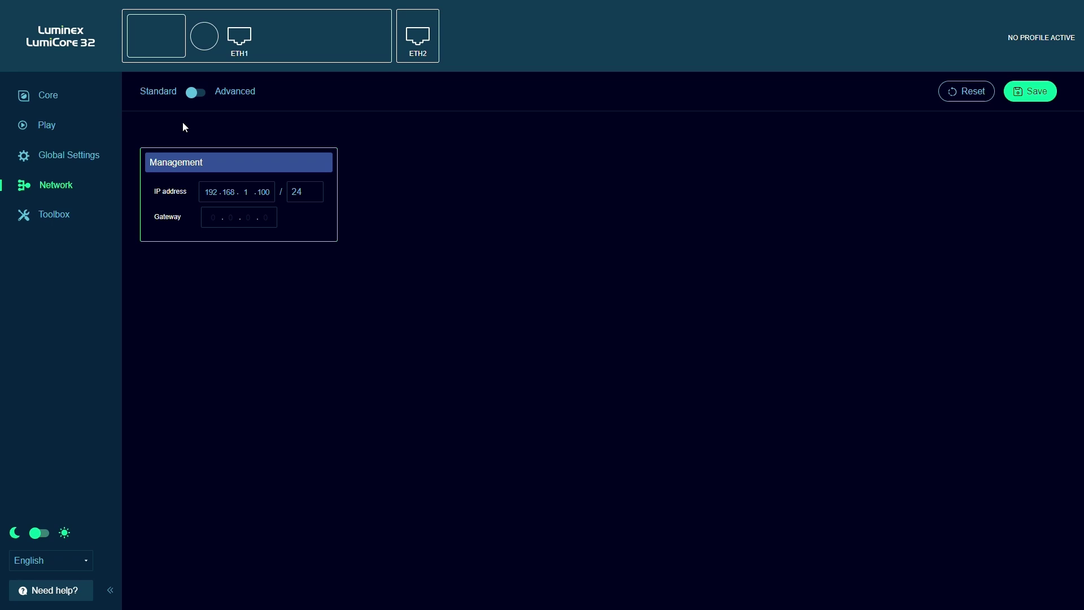
- Switch the network settings to Advanced mode and open the group editor
click(196, 92)
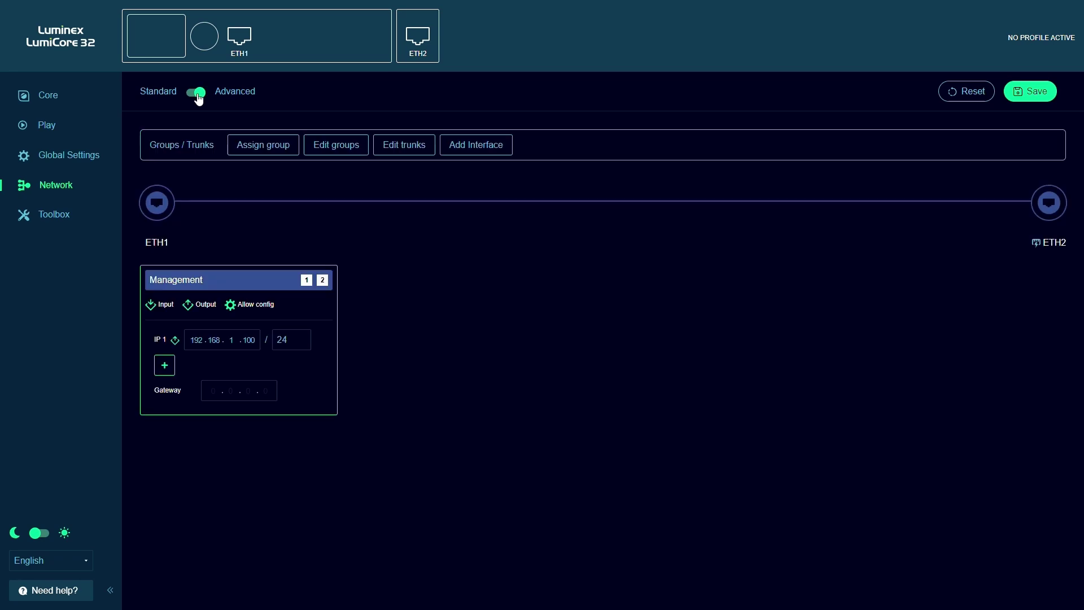
click(339, 148)
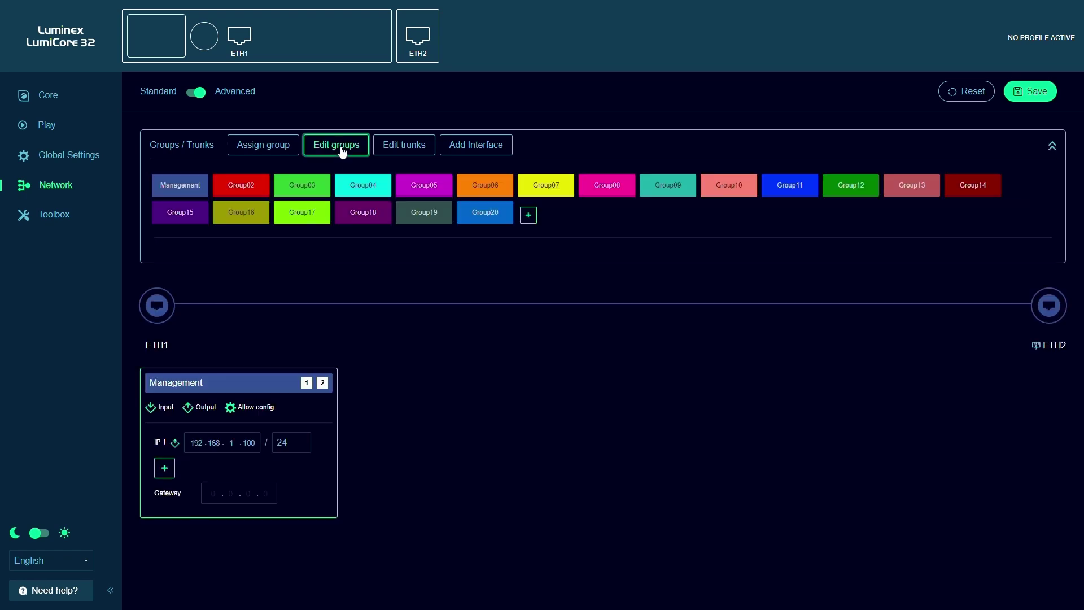
- Rename Group02 (VLAN 200) to 'House Lighting'
click(249, 192)
click(316, 312)
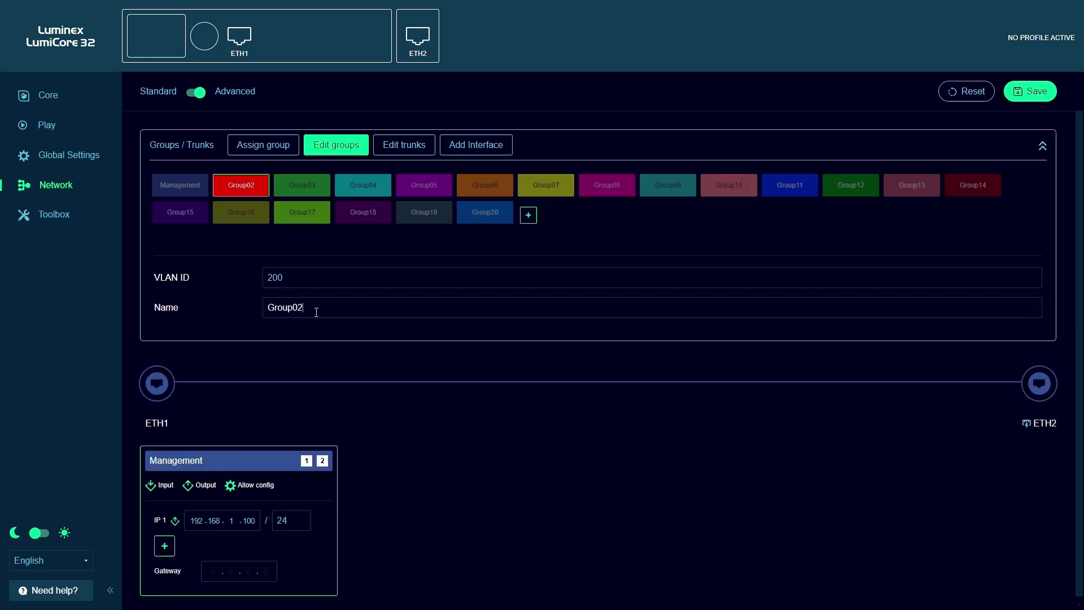
drag(316, 311, 216, 310)
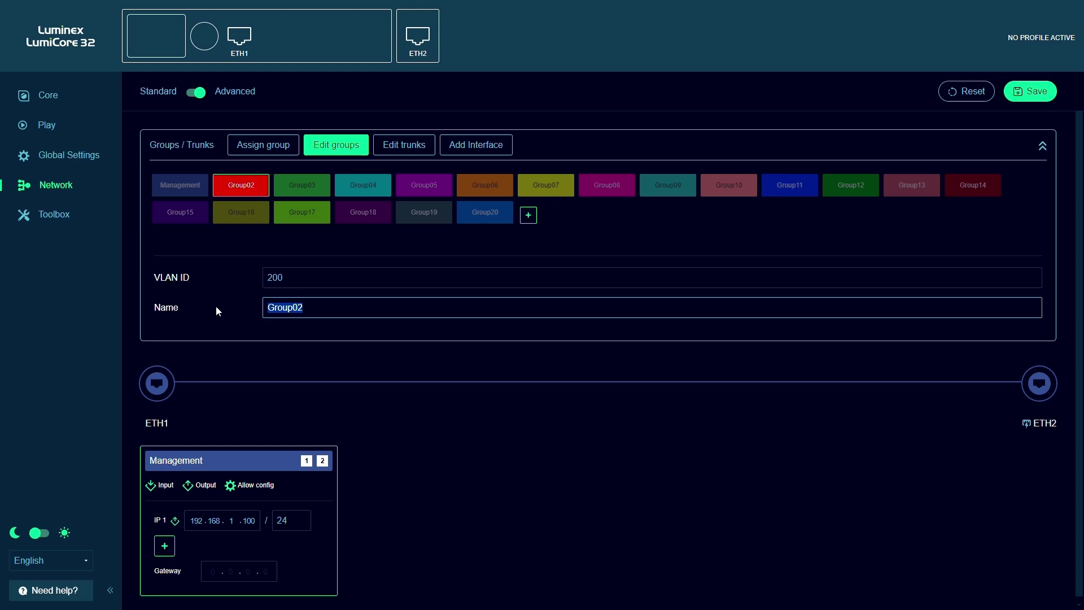
text(House Lighting)
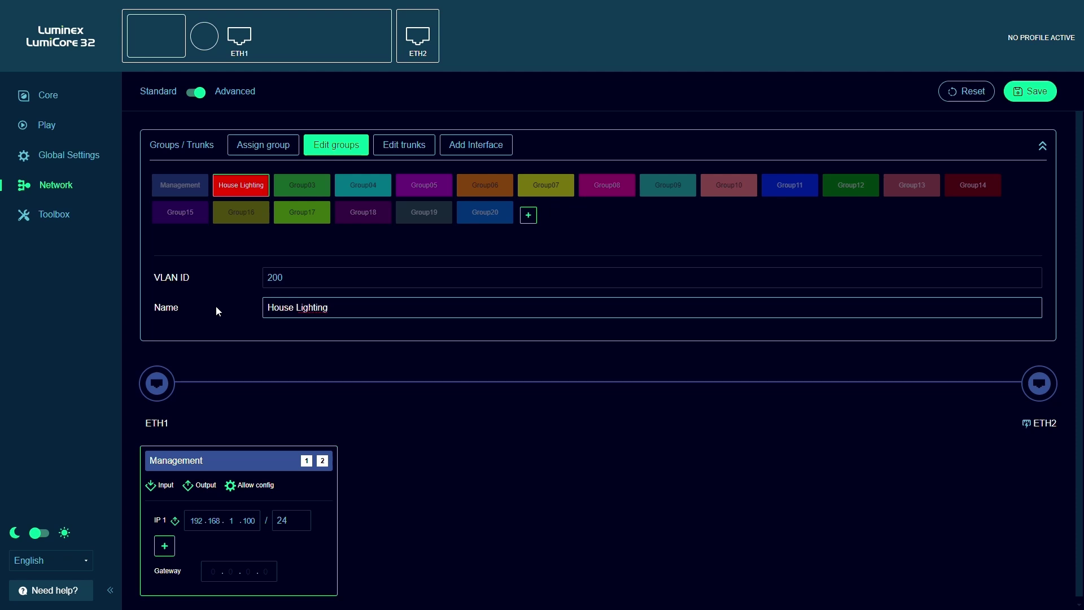
click(310, 244)
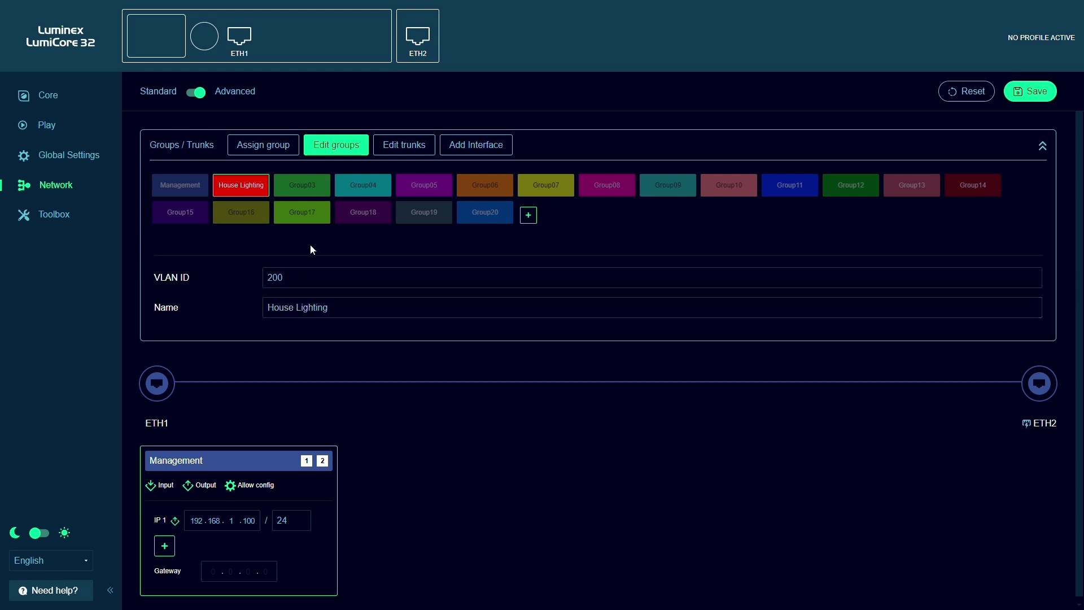
- Rename Group03 (VLAN 300) to 'Guests' and save the groups
click(310, 194)
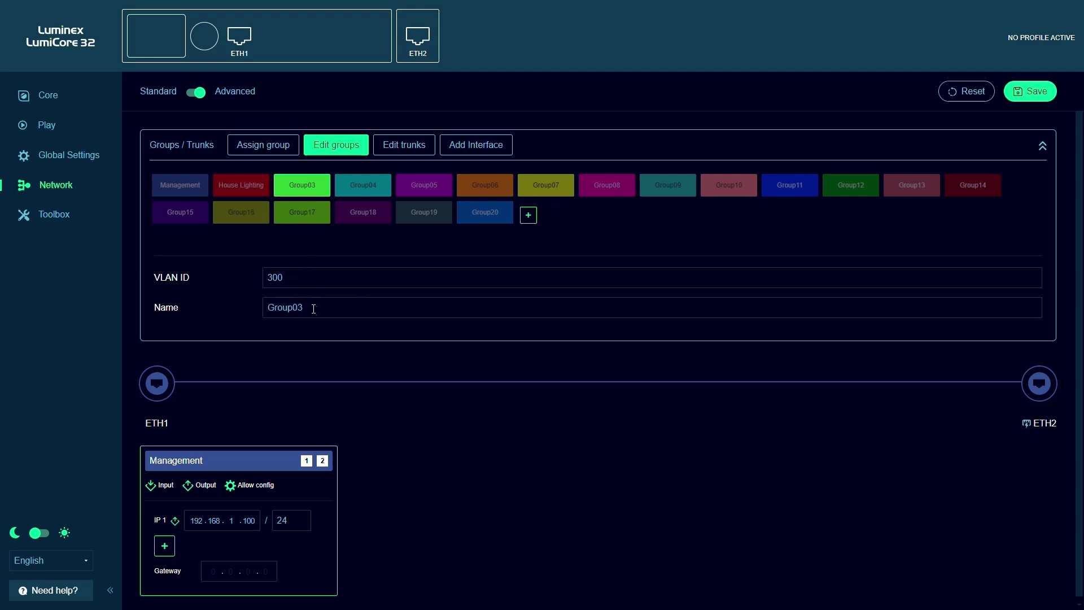
drag(312, 307, 248, 306)
text(Guests)
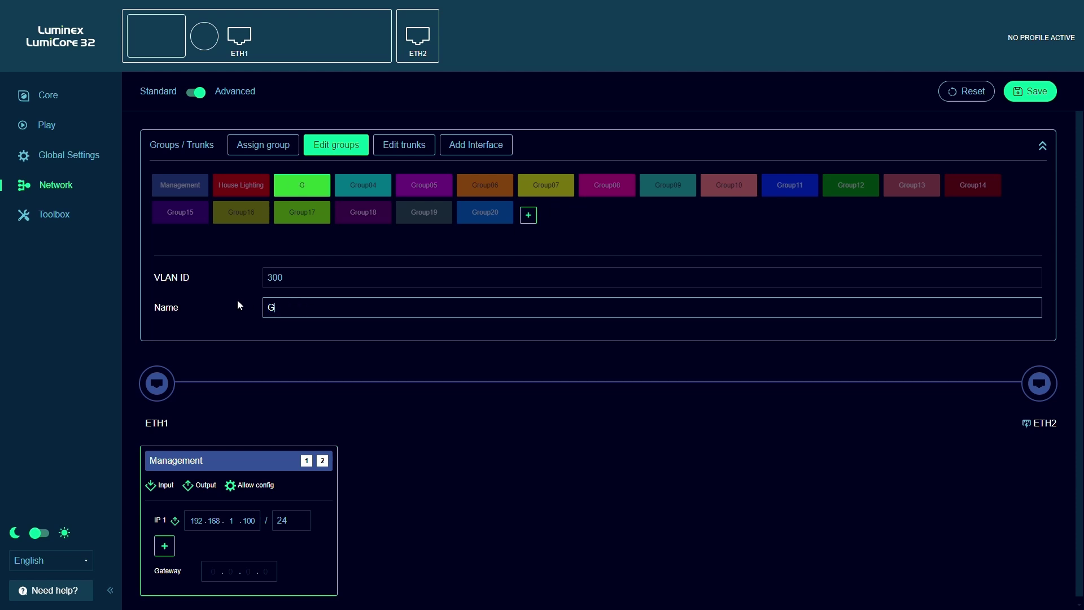
click(238, 303)
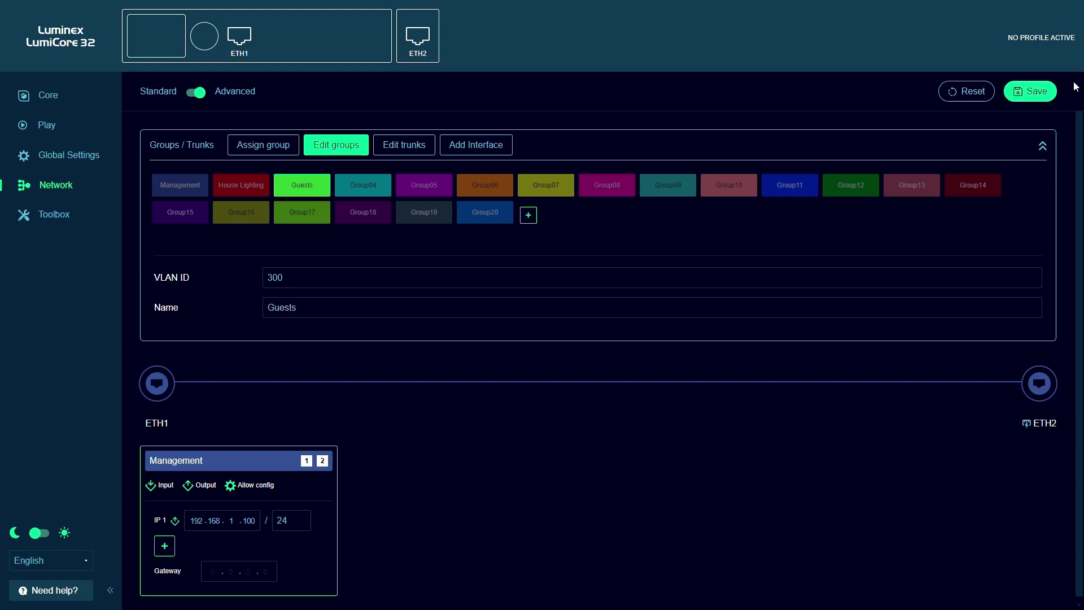
click(1039, 95)
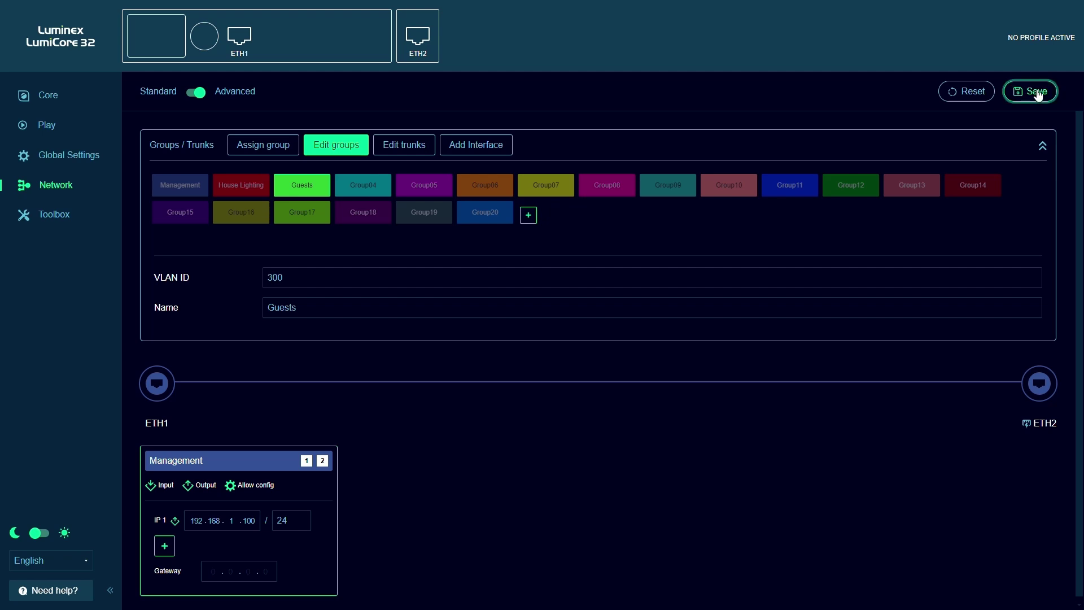
- Add House Lighting and Guests interfaces, and disable output on the Management interface
click(491, 150)
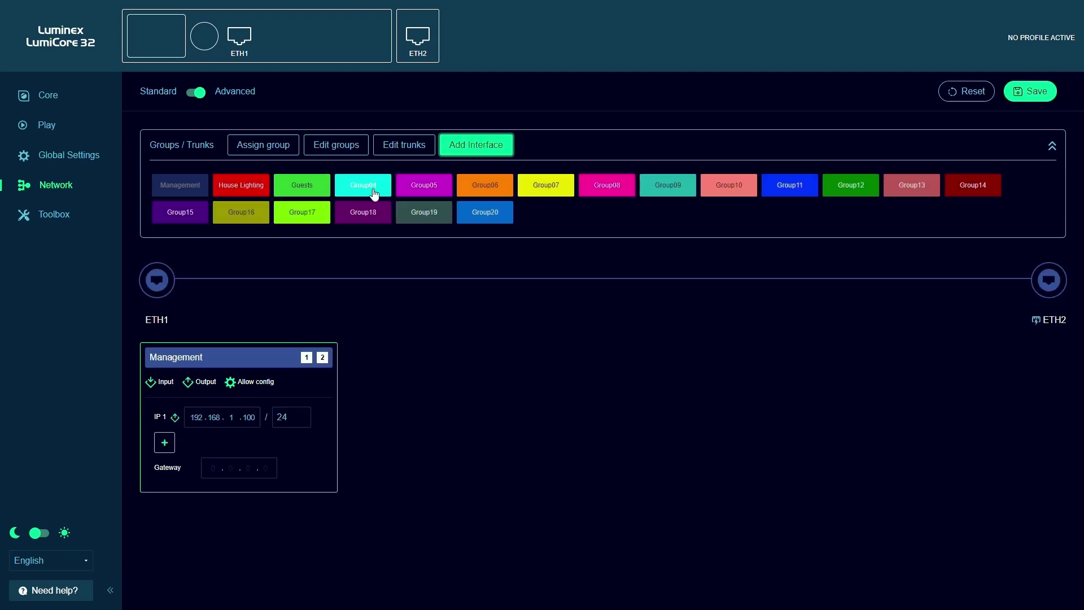
click(240, 186)
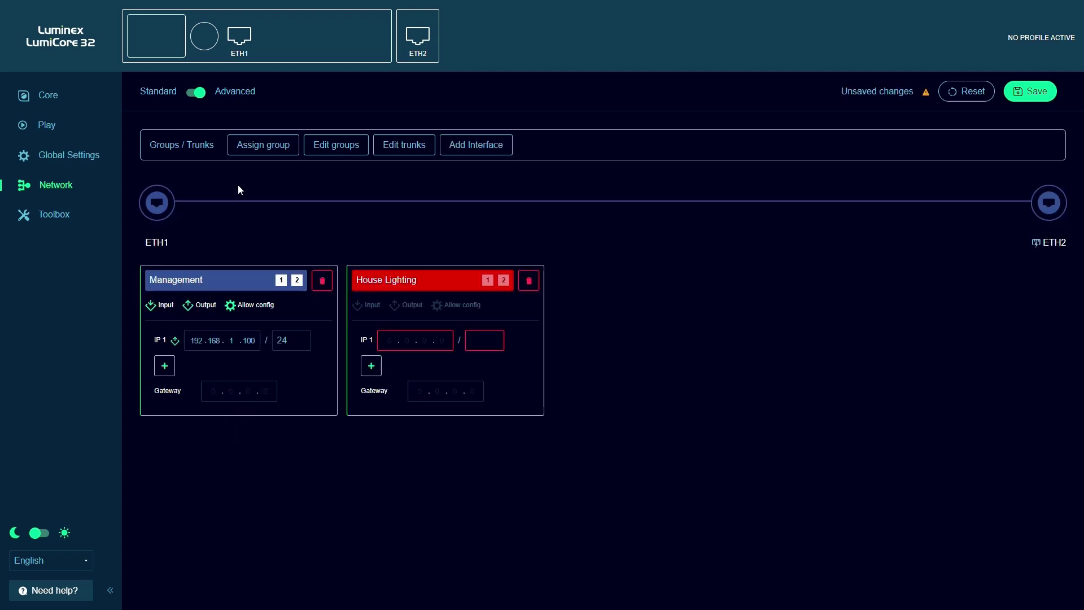
click(471, 150)
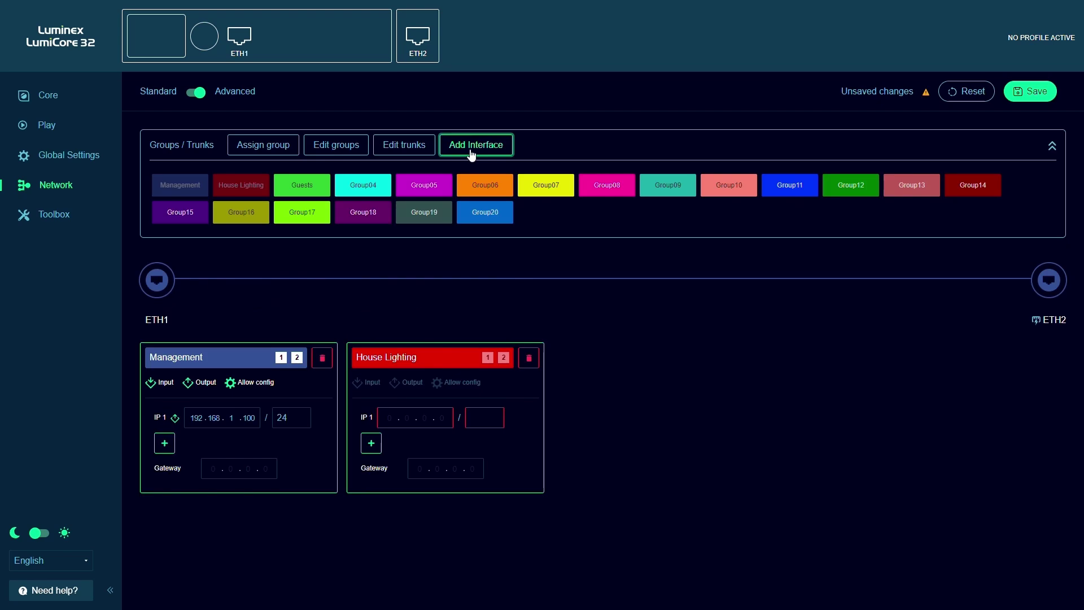
click(301, 186)
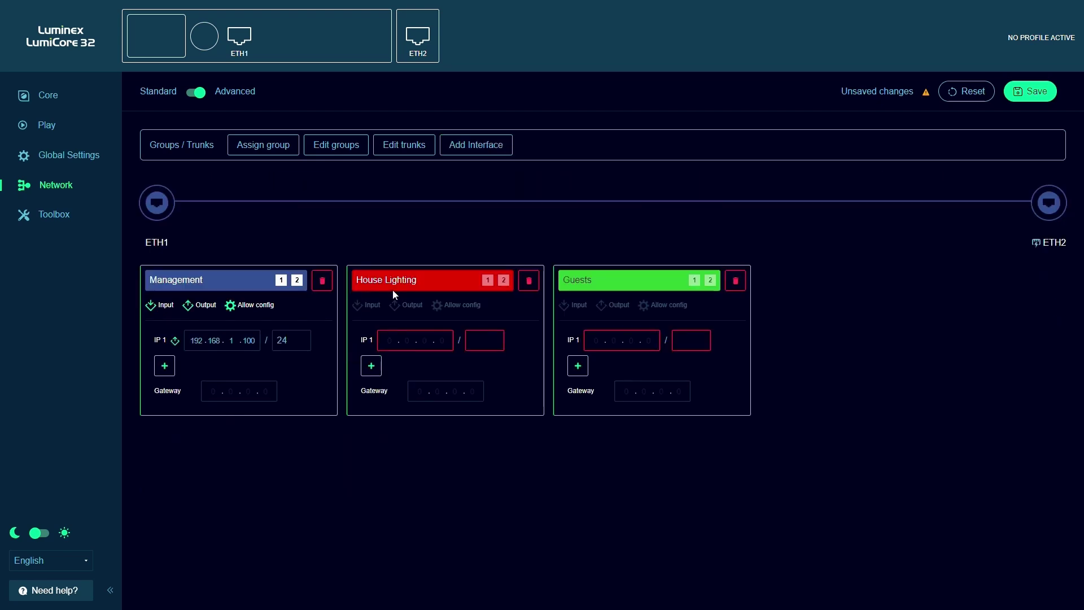
click(197, 309)
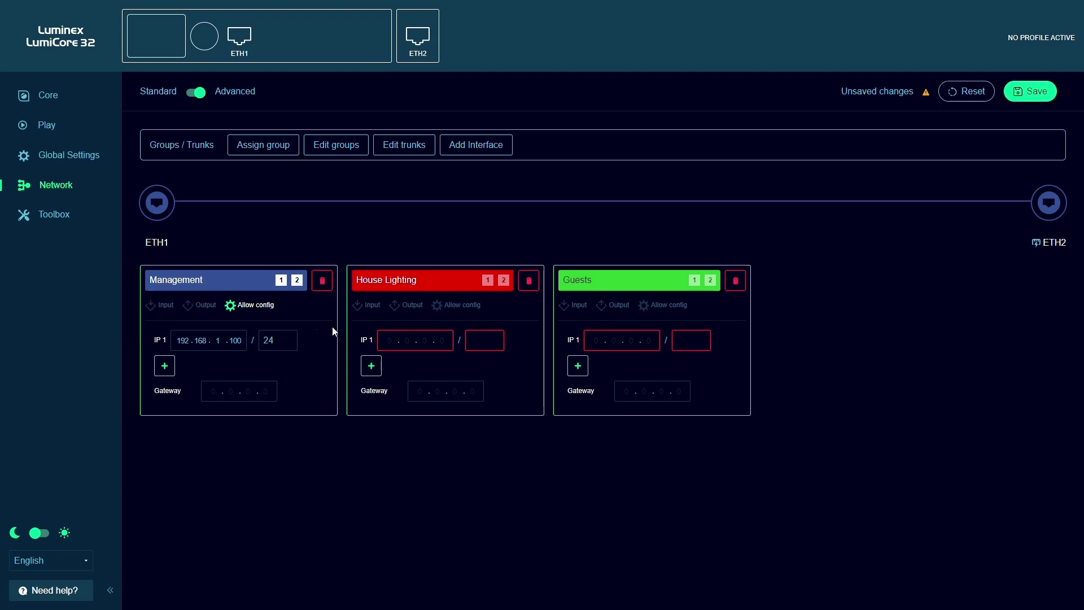
- Address House Lighting as 192.168.2.100/24 with input, output and config access enabled
text(192.168.)
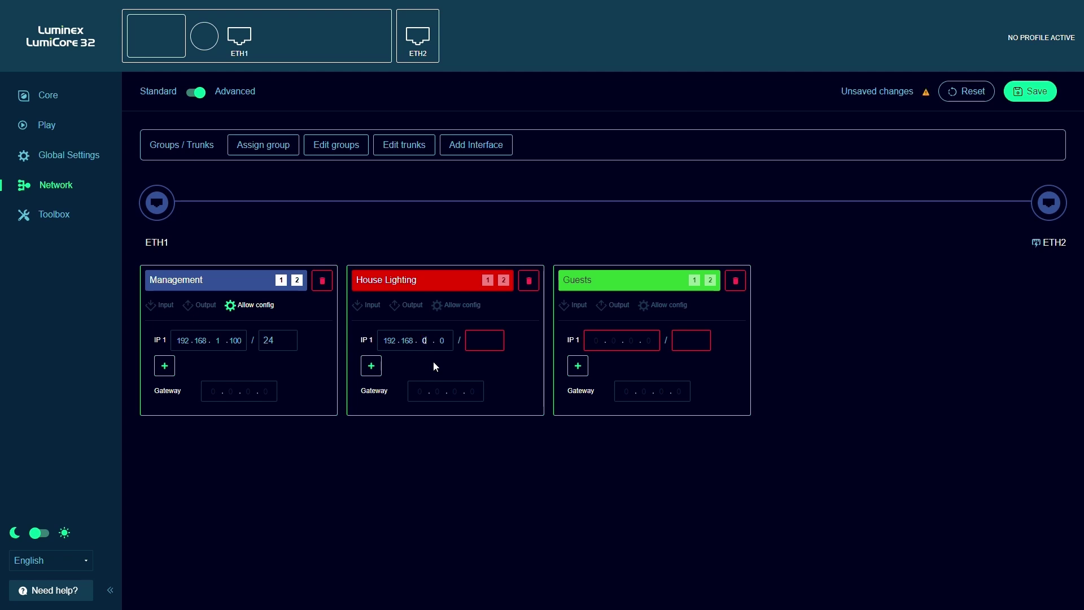
text(2.100)
click(484, 341)
text(24)
click(419, 304)
click(394, 310)
click(373, 306)
click(452, 309)
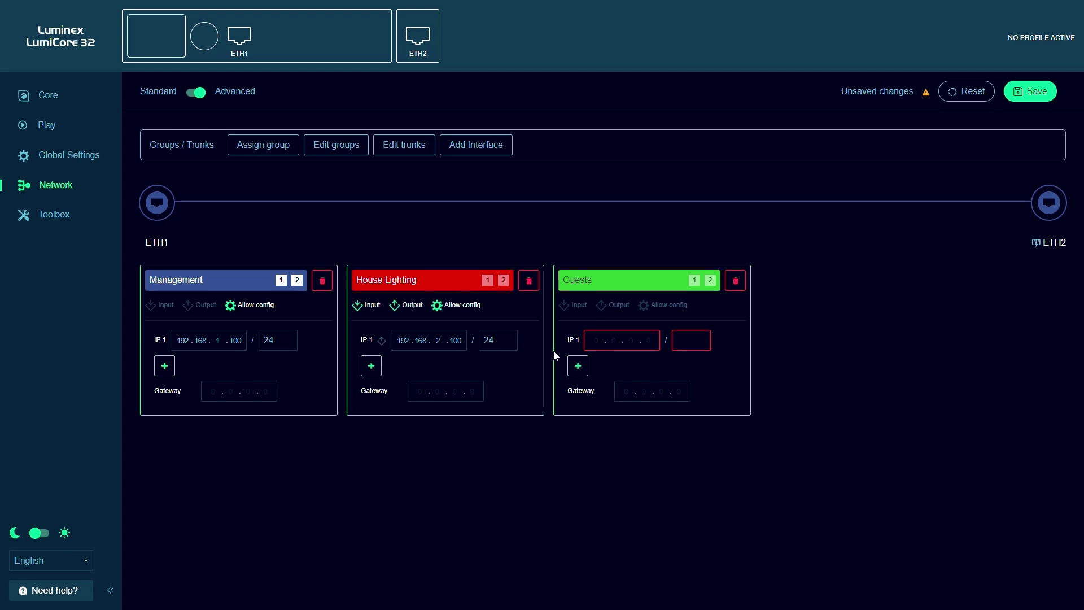
- Give the Guests interface the addresses 2.0.0.1/8 and 10.0.0.1/8
click(592, 341)
text(2.0.0.1)
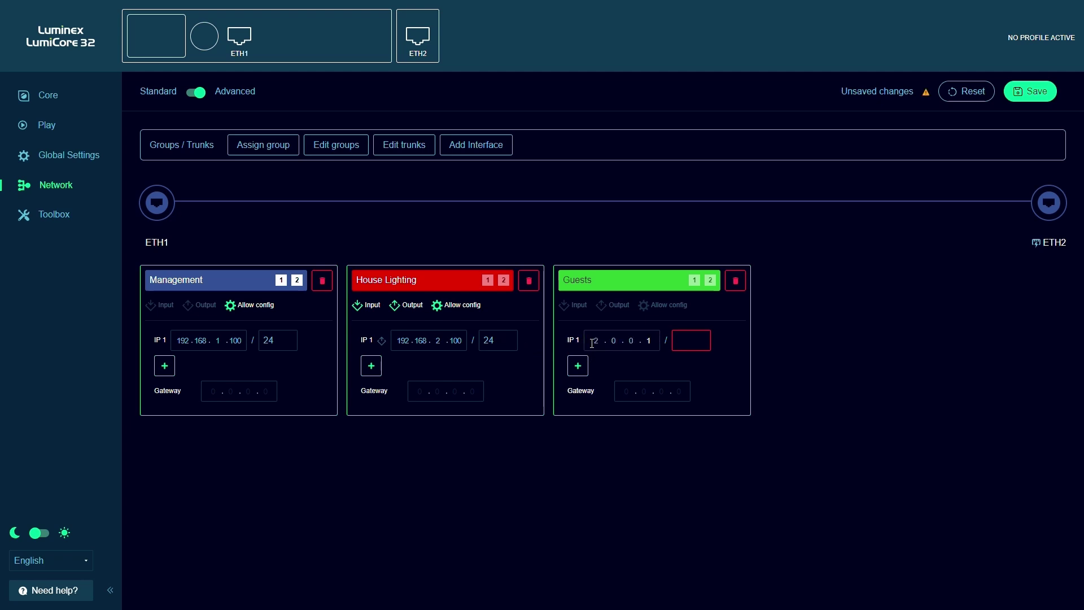
click(684, 339)
text(8)
click(577, 366)
click(594, 366)
text(10.0.)
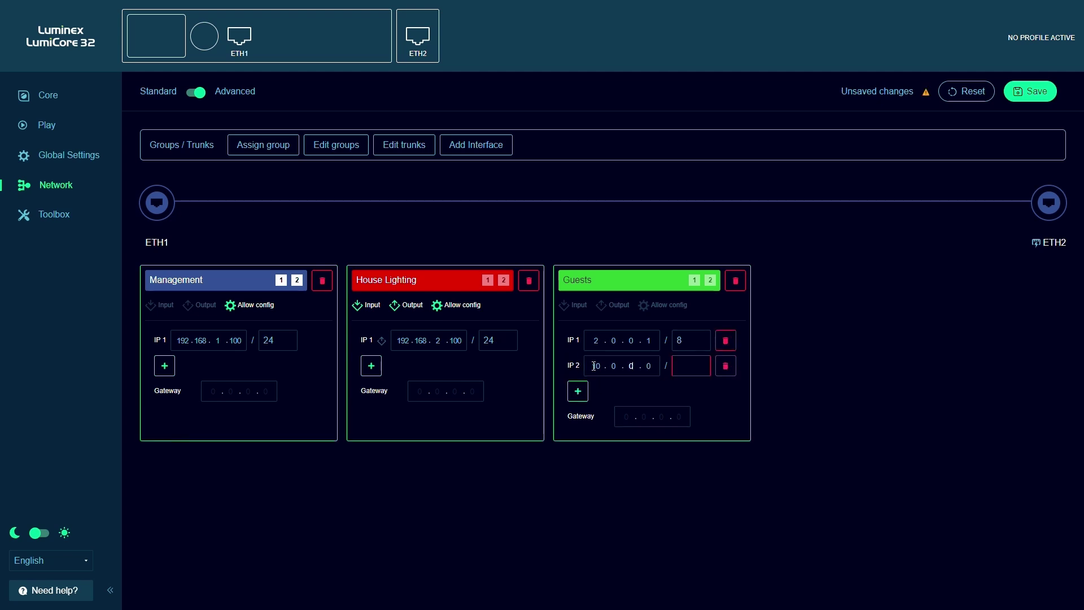
click(677, 364)
text(8)
- Add 192.168.3.1/24 as the third Guests address and enable Guests input
click(577, 391)
click(591, 388)
text(192.168.)
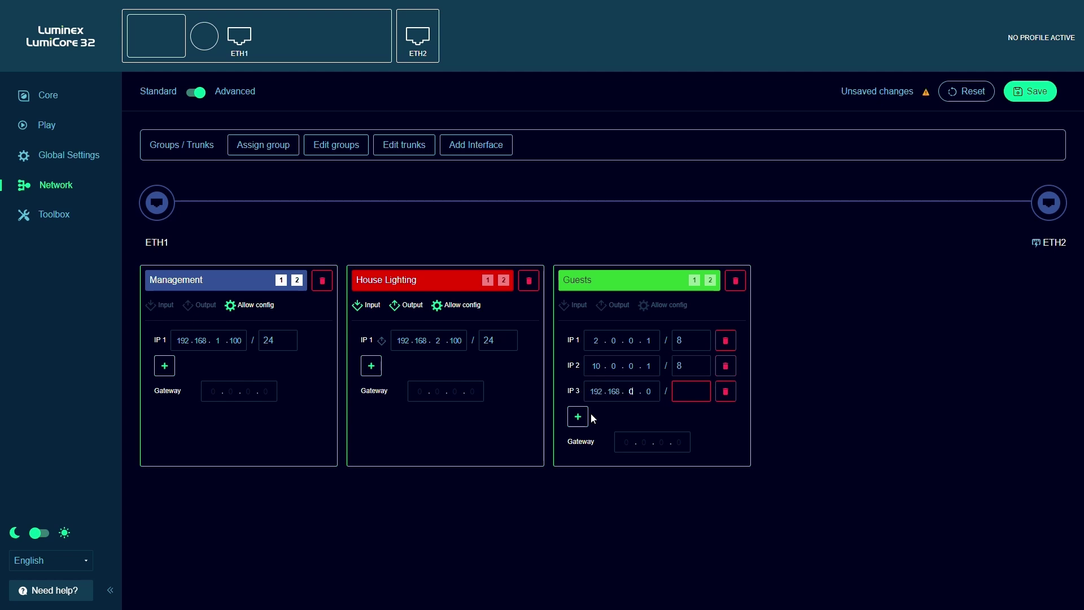
text(3.)
text(1)
text(24)
click(569, 310)
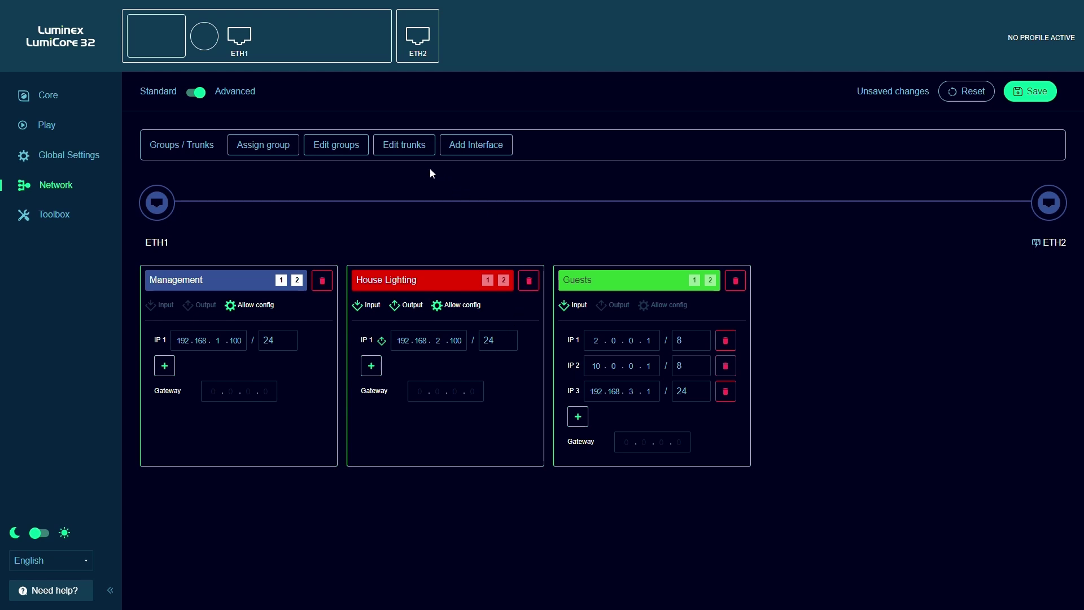
- Assign the ETH2 port to the ISL group
click(276, 155)
click(198, 259)
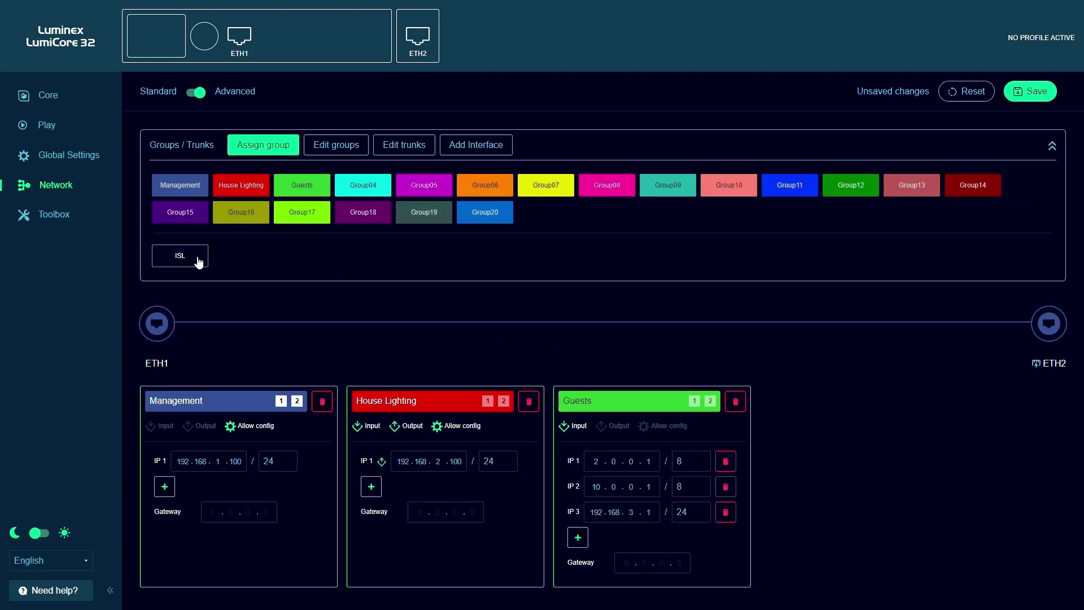
click(1041, 332)
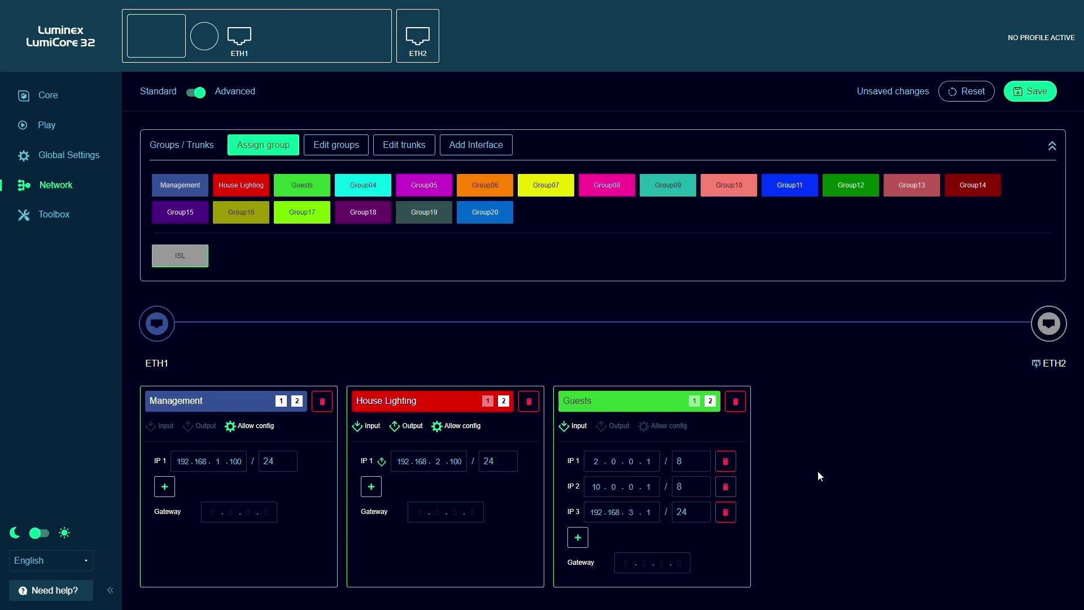
- Save the network configuration and open Process Engine 1 on the Core page
click(1036, 98)
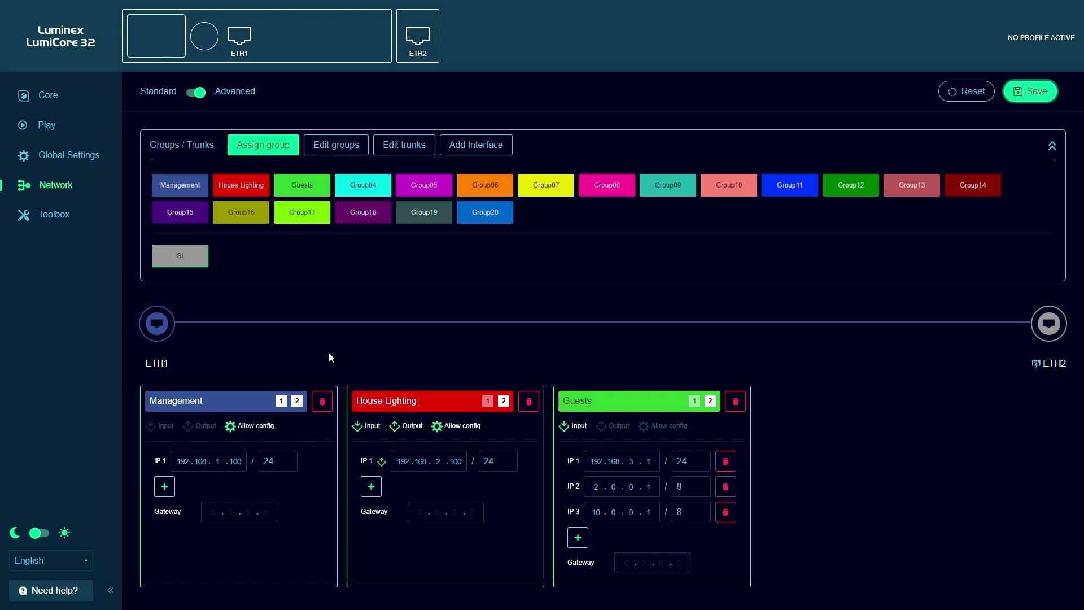
click(58, 98)
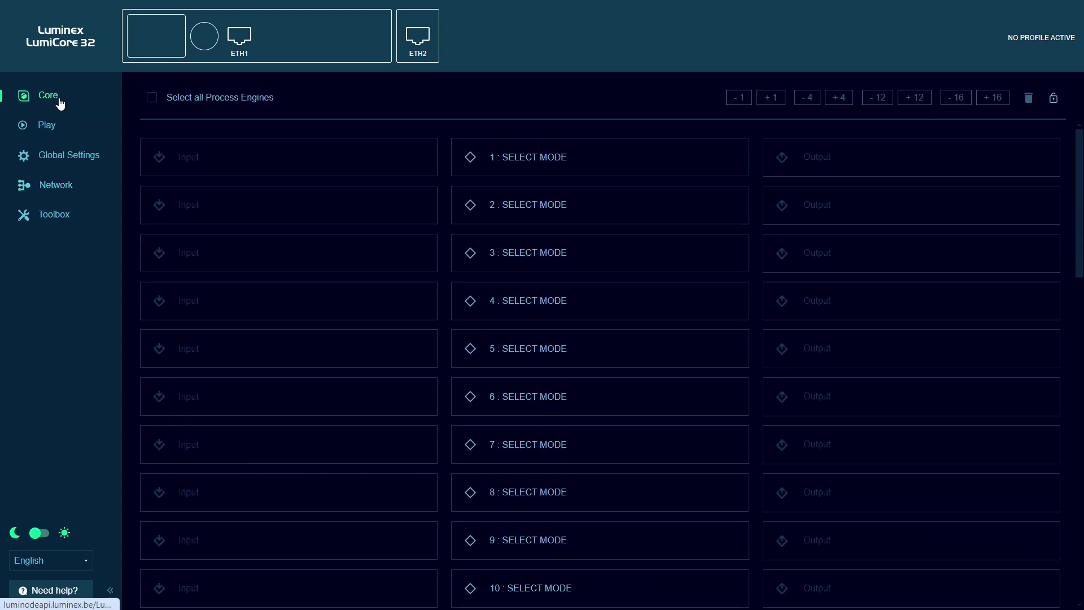
click(595, 165)
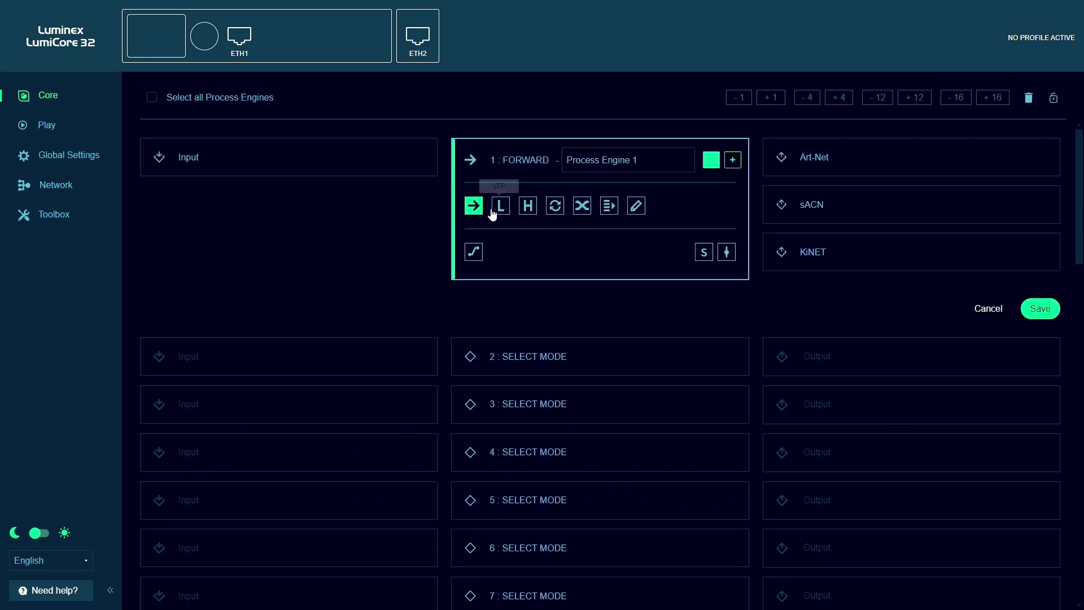
- Set Process Engine 1's input to Art-Net universe 0 from the Guests group
click(295, 156)
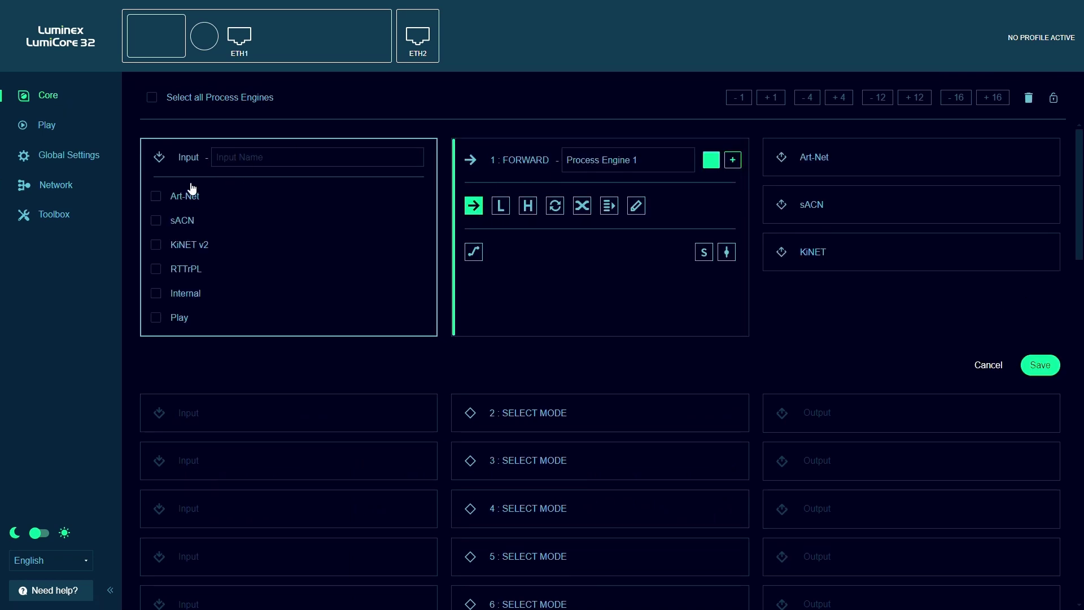
click(157, 197)
click(359, 282)
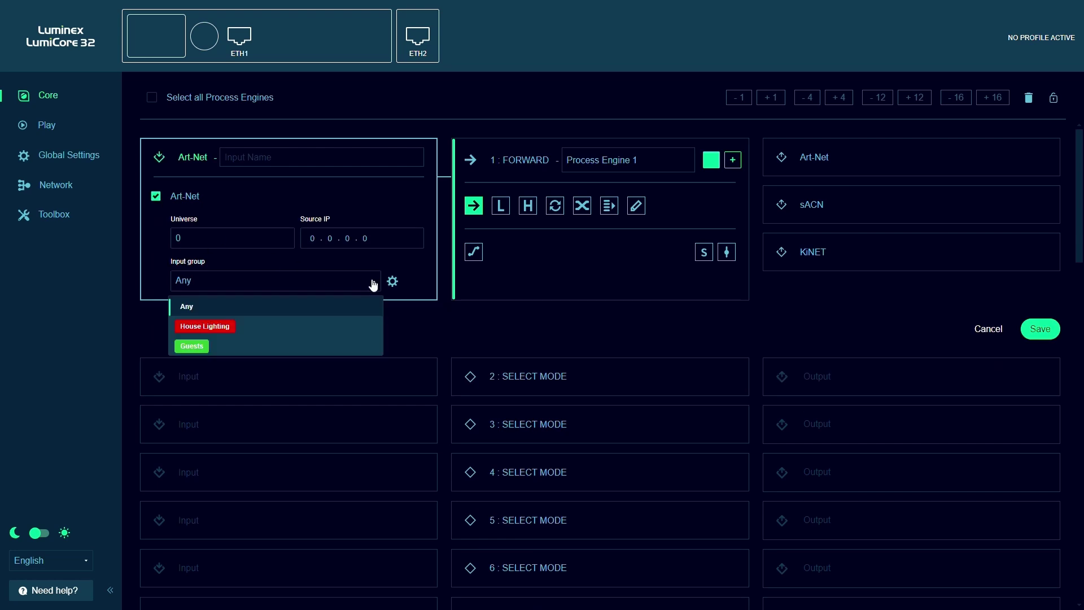
click(193, 347)
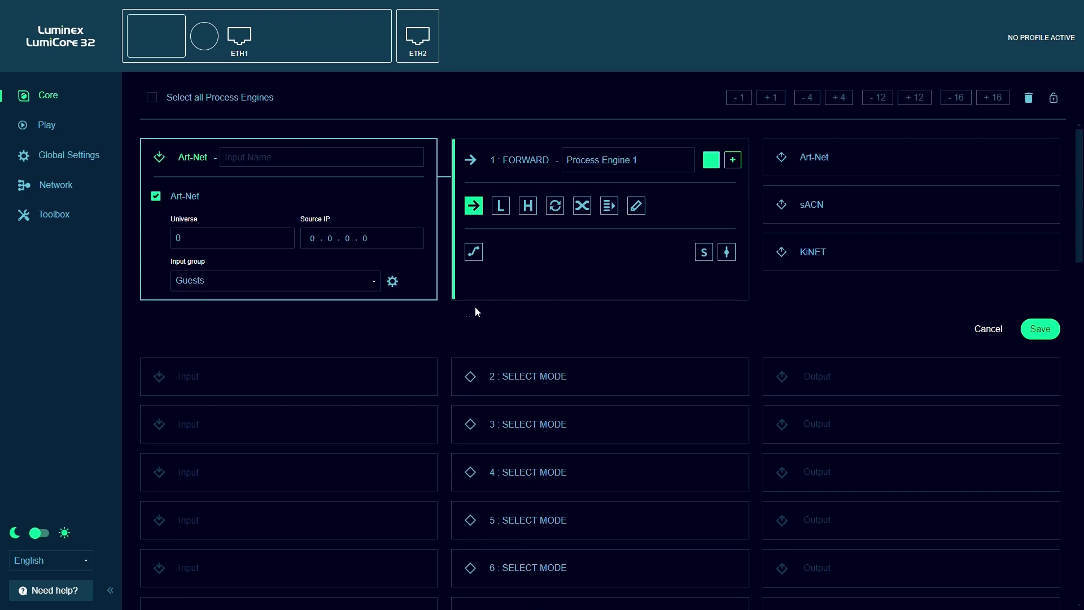
click(546, 291)
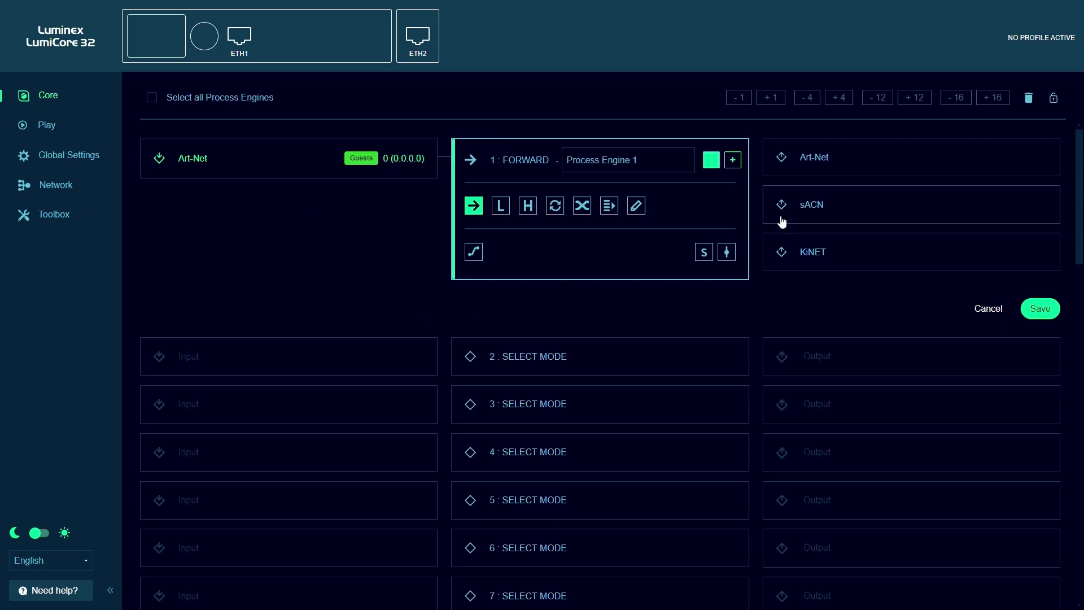
- Output Process Engine 1 as Art-Net universe 99 to House Lighting and save it
click(817, 169)
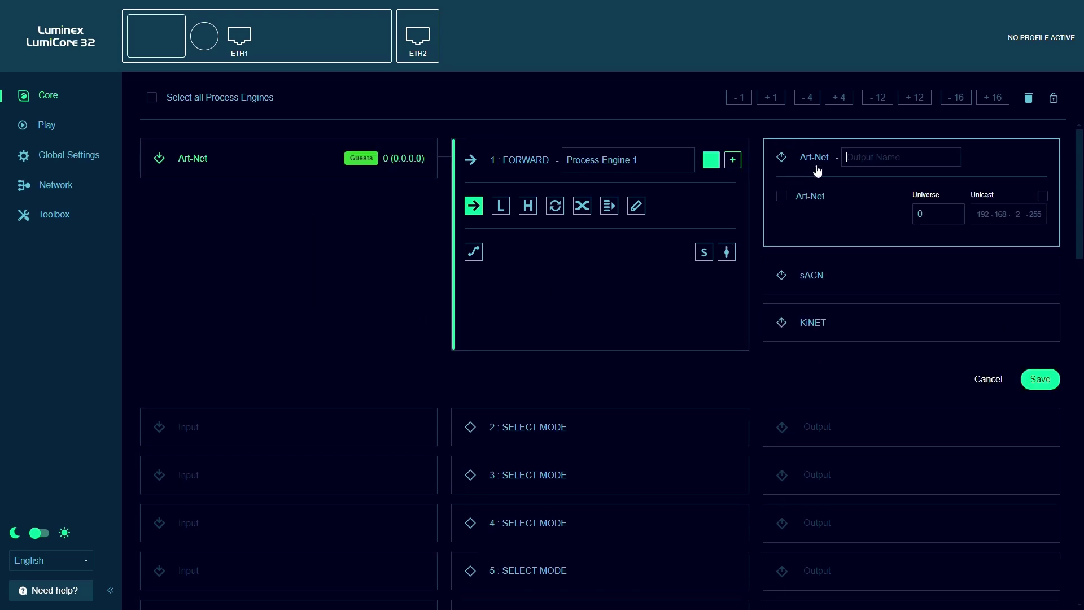
click(782, 196)
click(920, 214)
double_click(920, 213)
text(99)
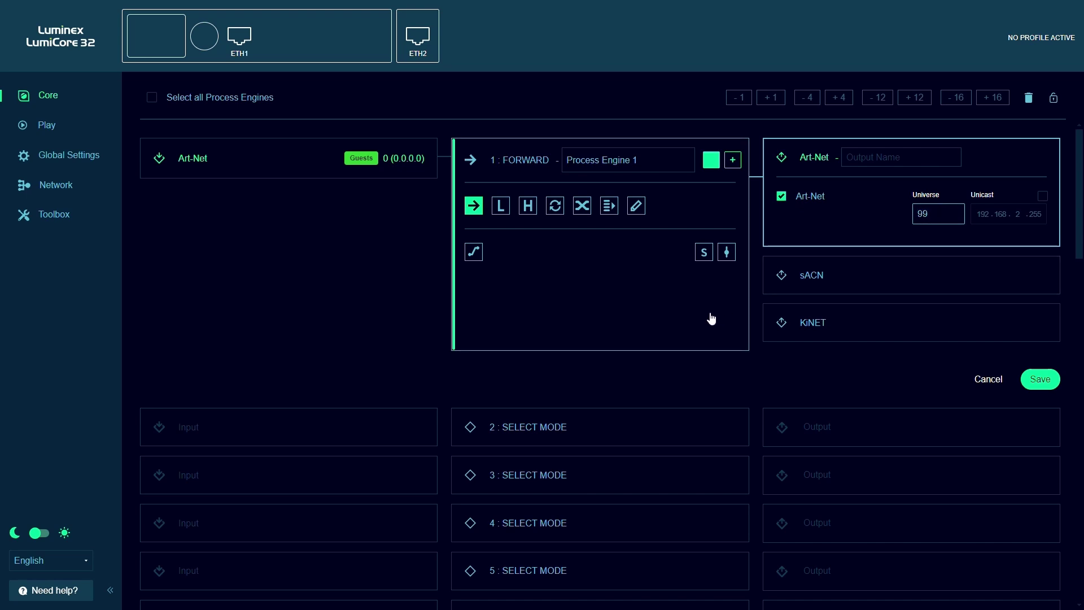
key(Return)
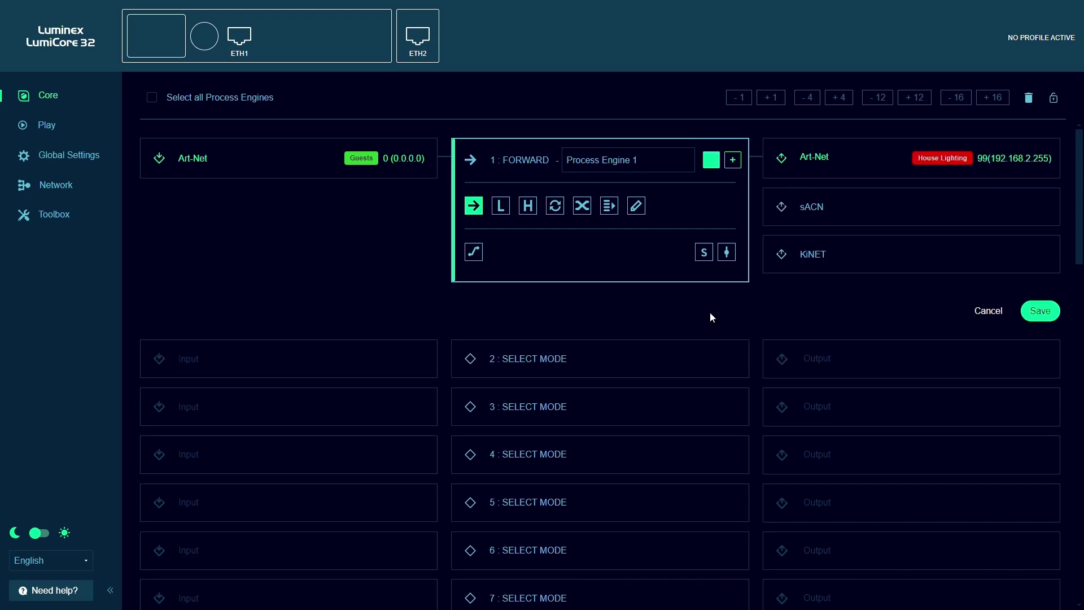
click(1042, 313)
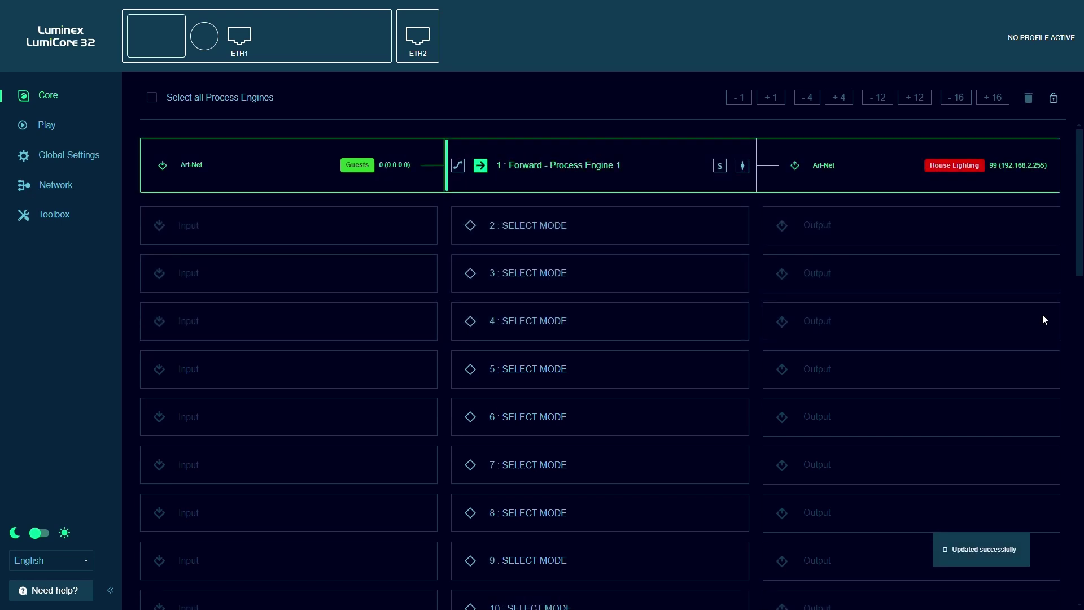
- Put Process Engine 1 in Switch mode, controlled by Art-Net 255 from House Lighting
click(602, 181)
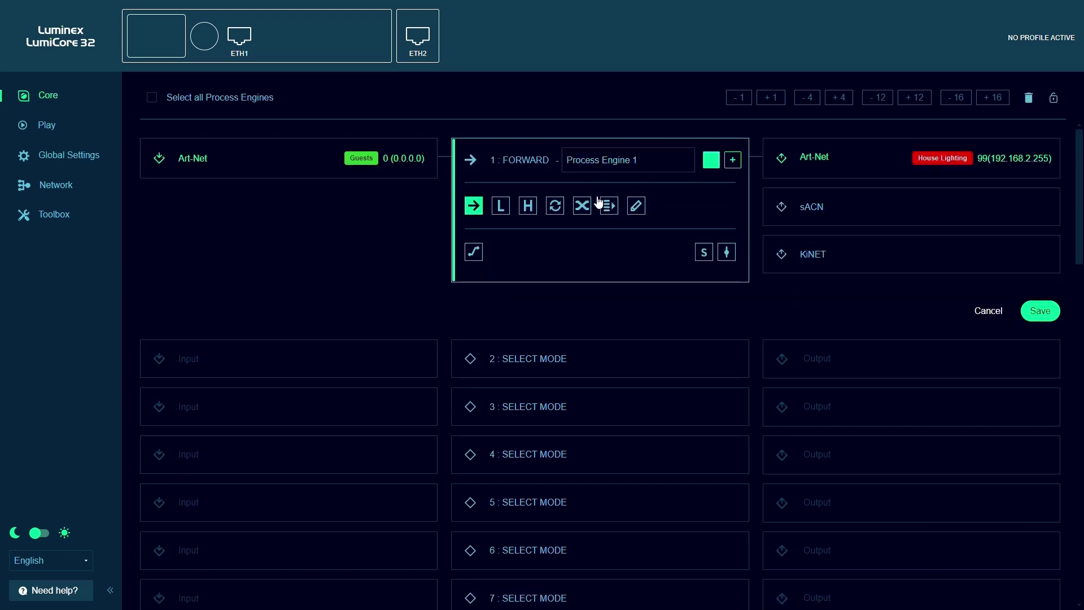
click(608, 205)
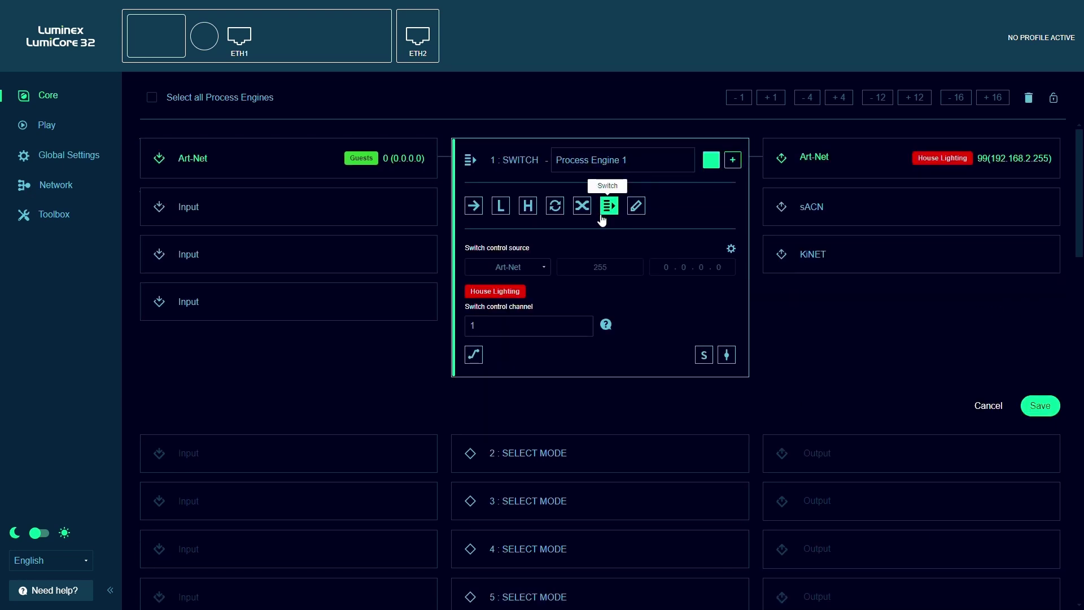
click(731, 252)
click(632, 297)
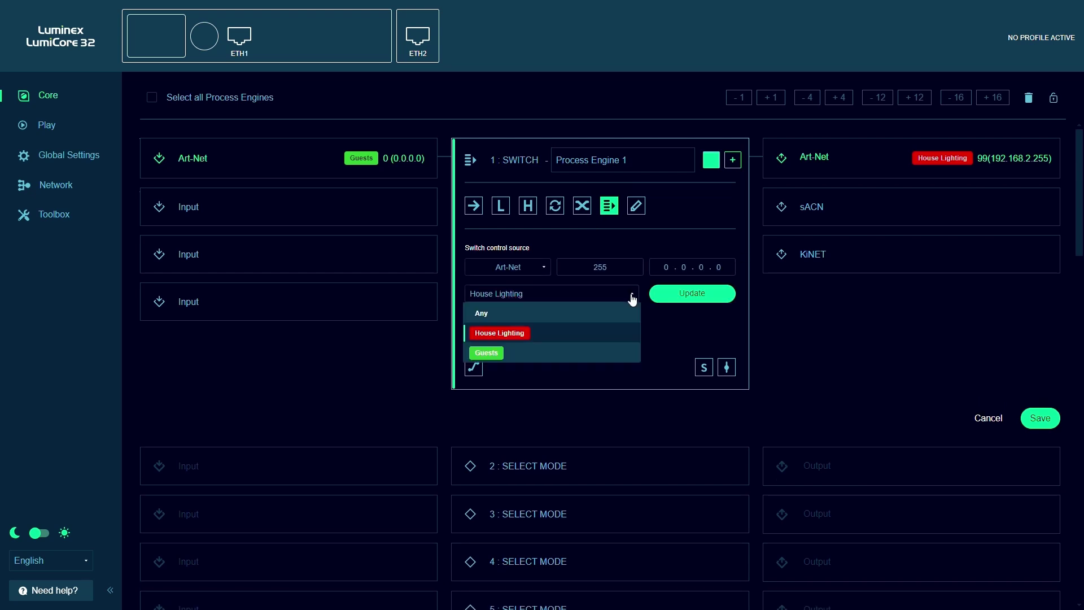
click(507, 335)
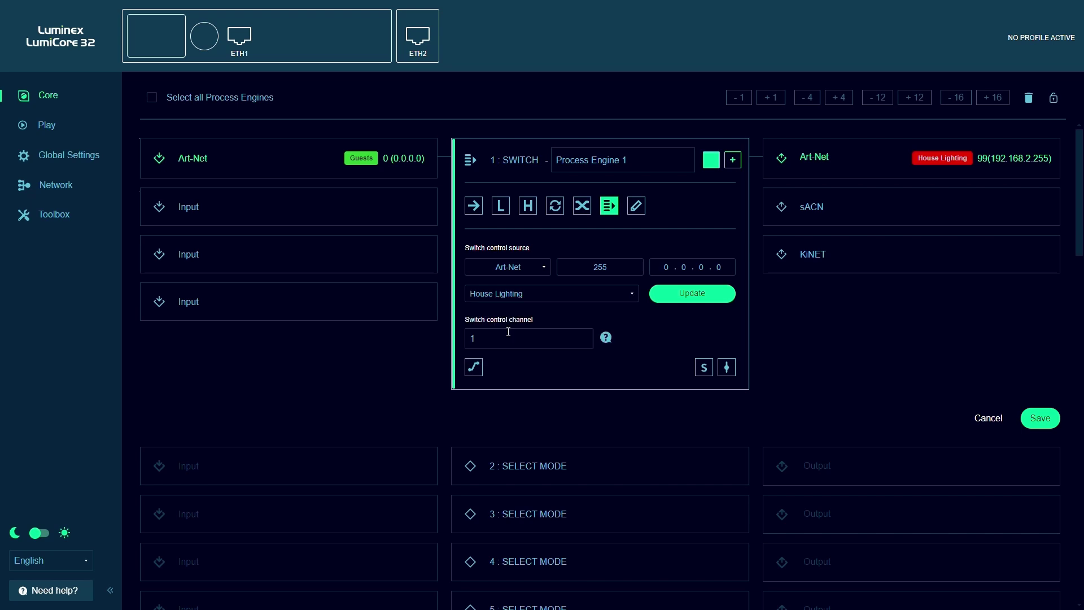
click(699, 302)
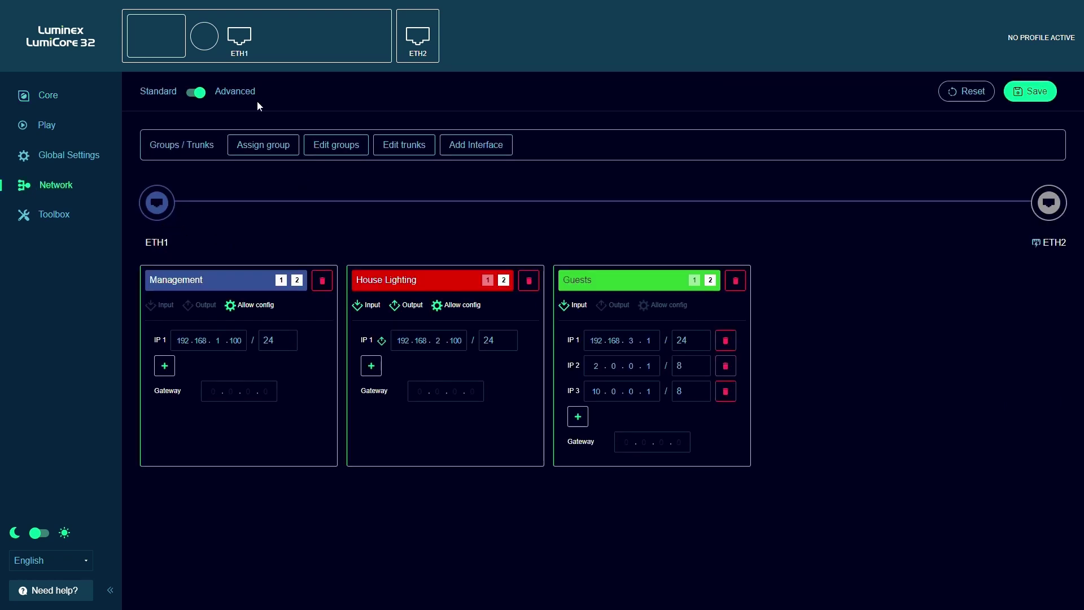
- Reset the network to the standard configuration, then return to the Advanced view
click(197, 94)
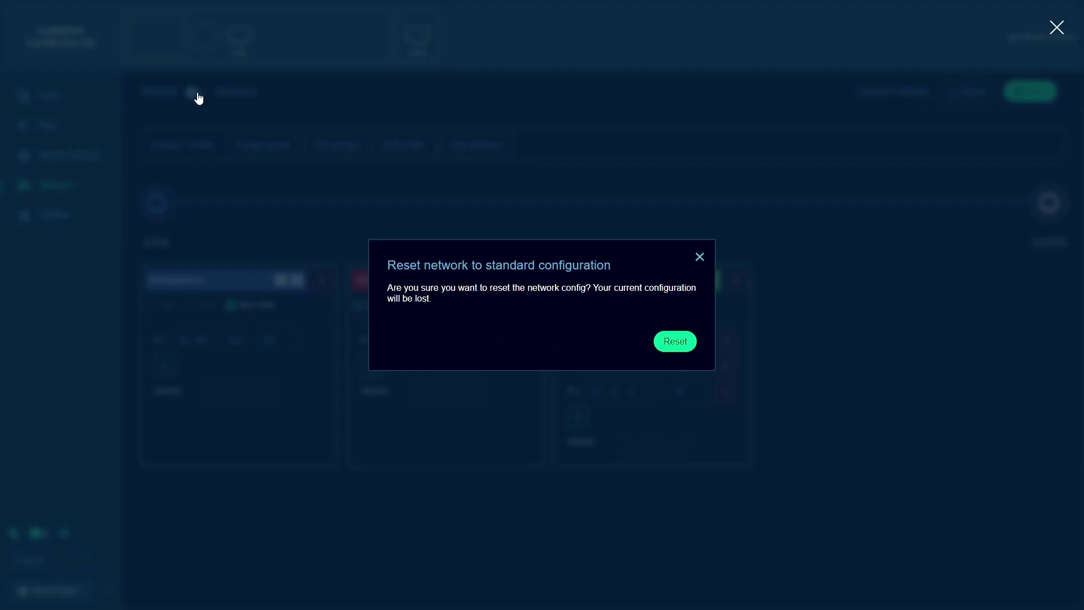
click(673, 341)
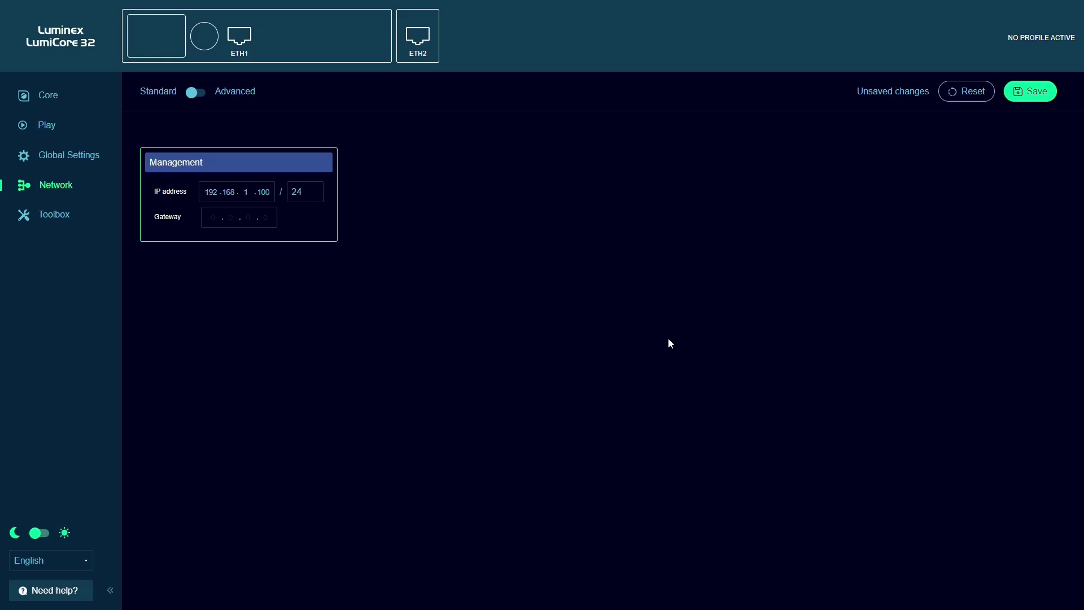
click(202, 95)
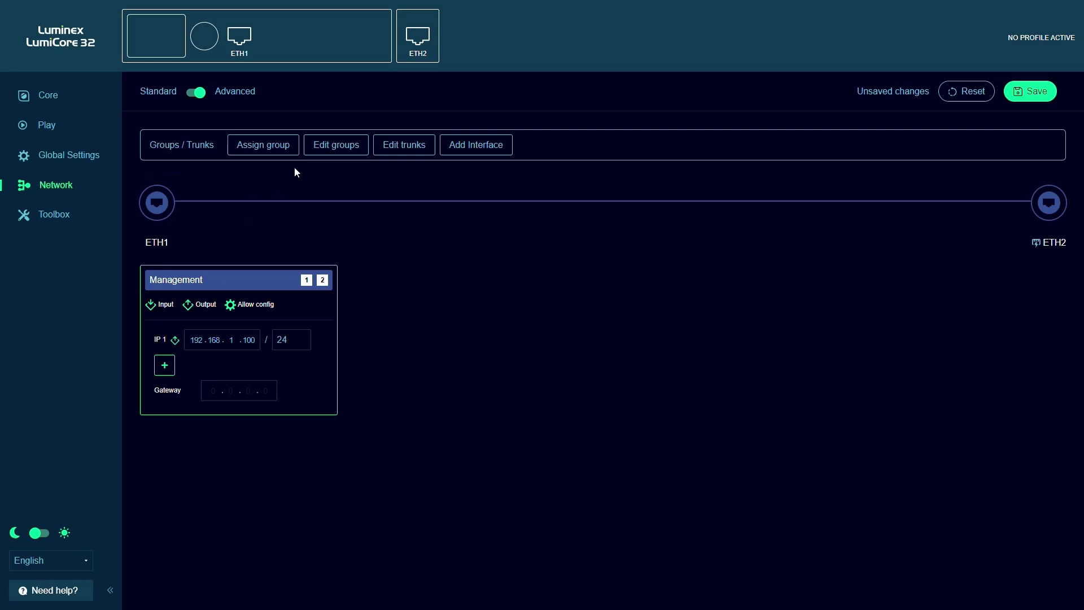
- Put port ETH1 in the Guests group and add a blank Guests interface next to Management
click(275, 145)
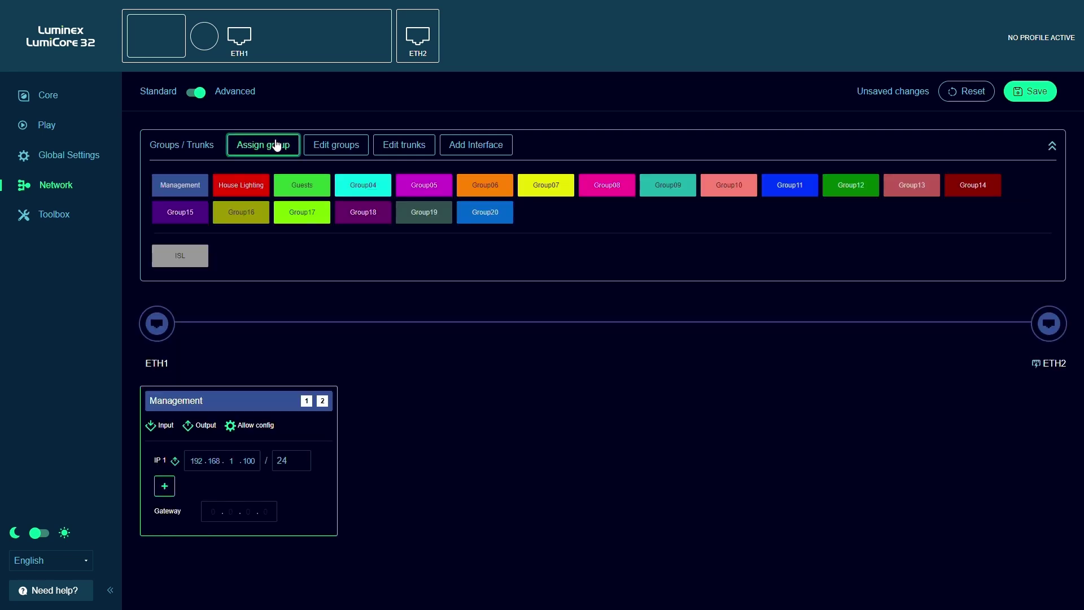
click(302, 191)
click(155, 333)
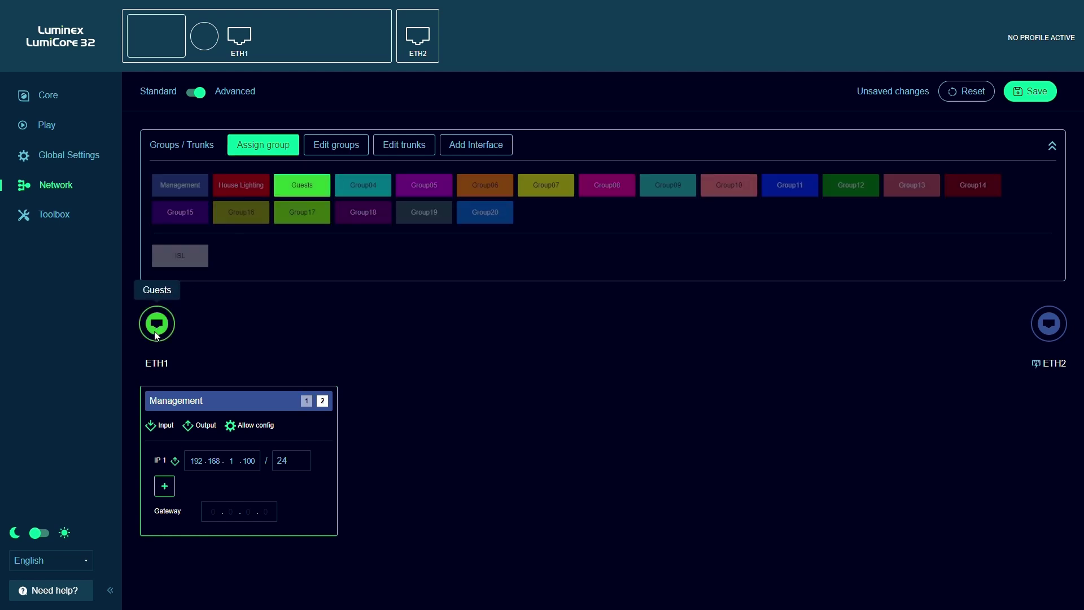
click(455, 152)
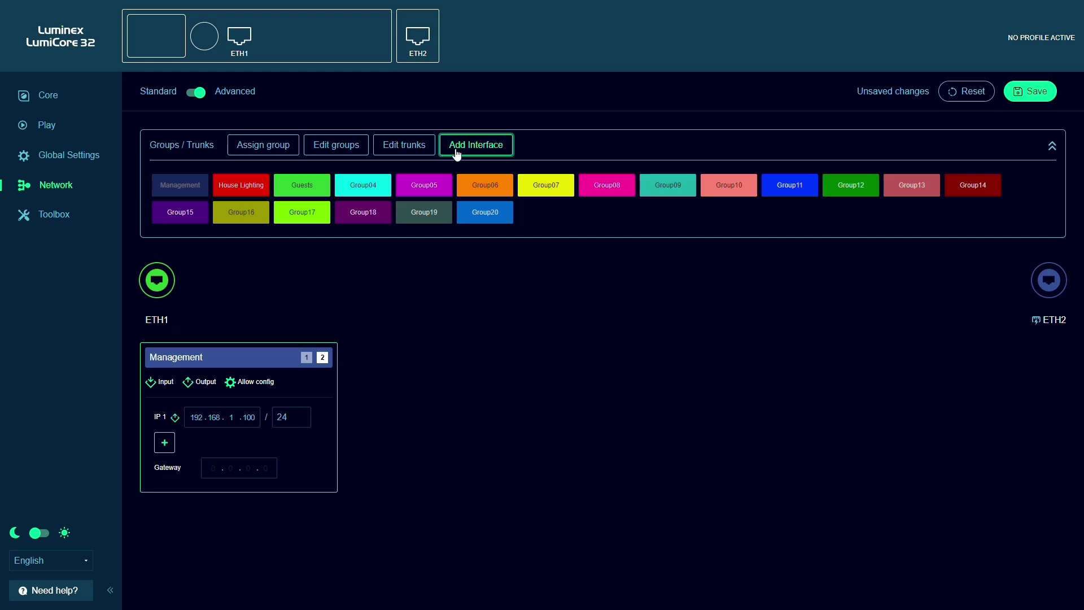
click(297, 188)
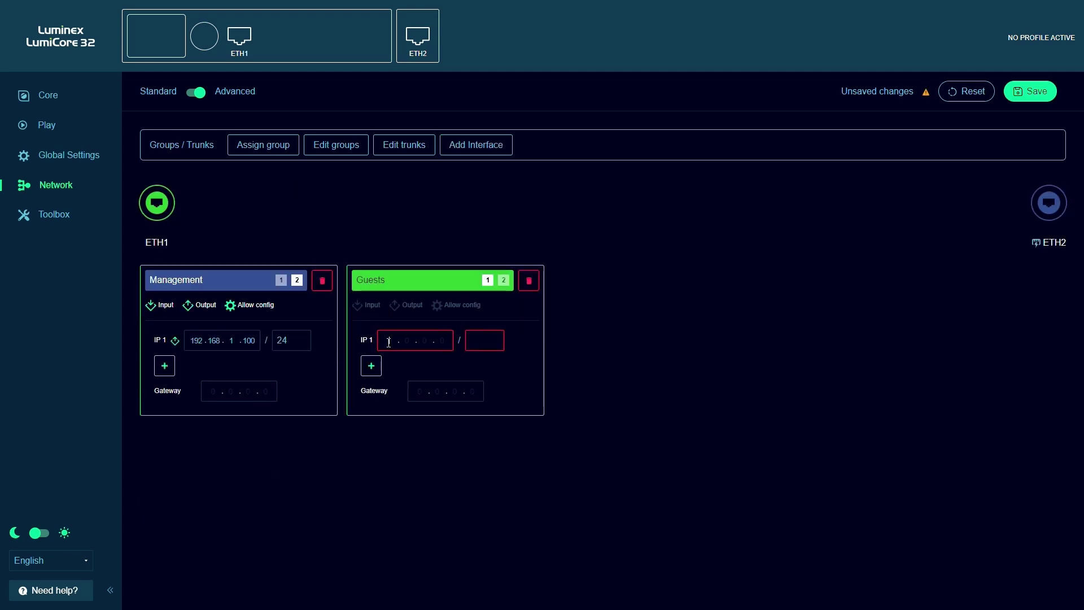
- Set Guests IP 1 to 2.0.0.1/8 and add a second address, 10.0.0.1/8
text(19)
text(2.)
text(1)
click(481, 340)
text(8)
click(371, 366)
text(10.0.0.1)
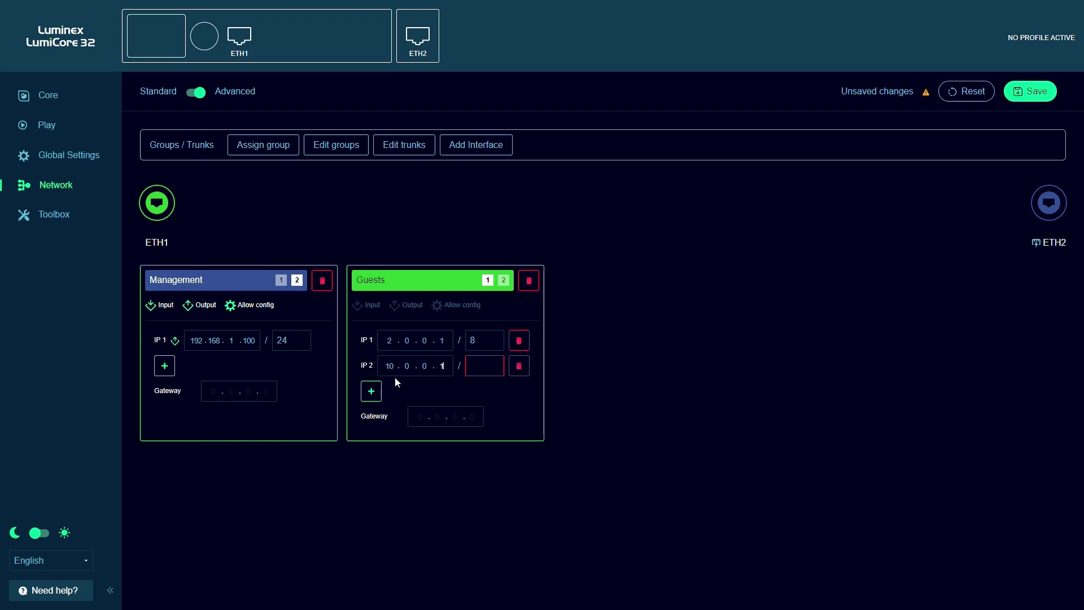
text(8)
- Add a third Guests address, 192.168.2.100/24, and enable Input on the Guests interface
click(371, 391)
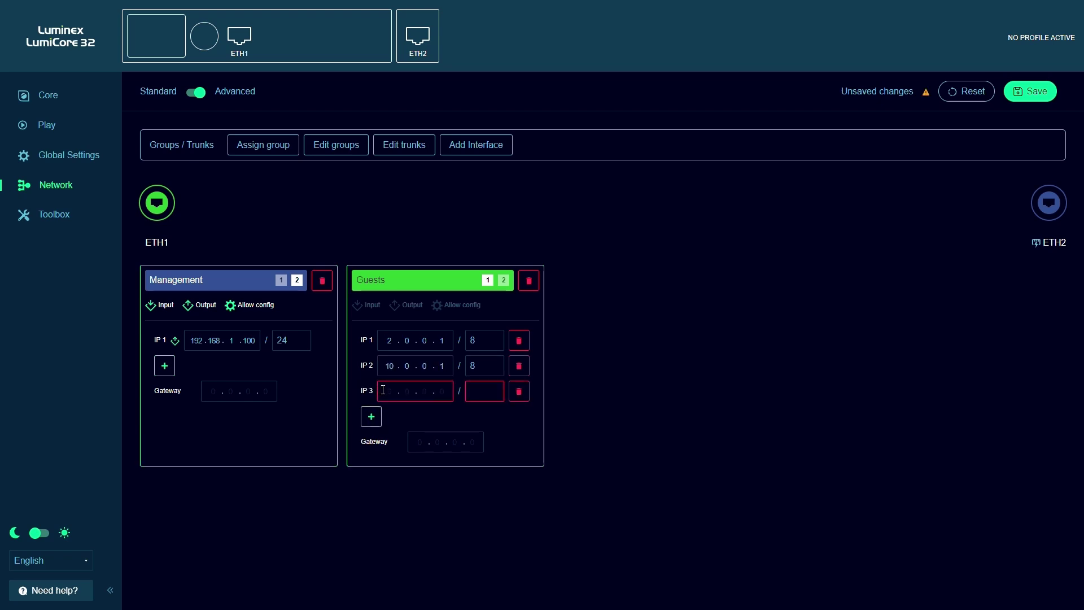
text(192.168.2.100)
click(488, 396)
text(24)
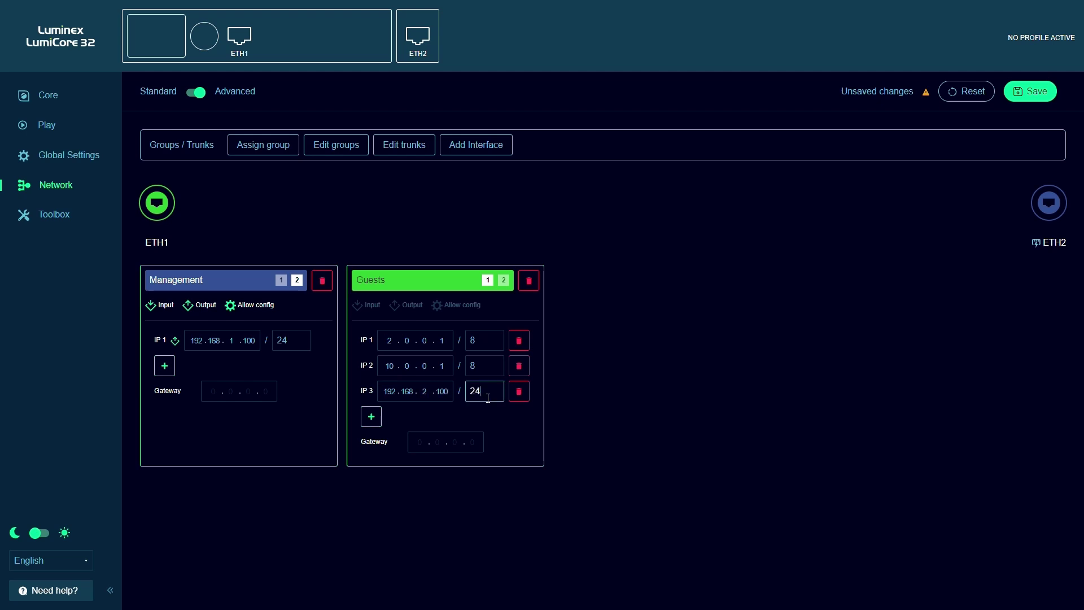
click(499, 414)
click(362, 309)
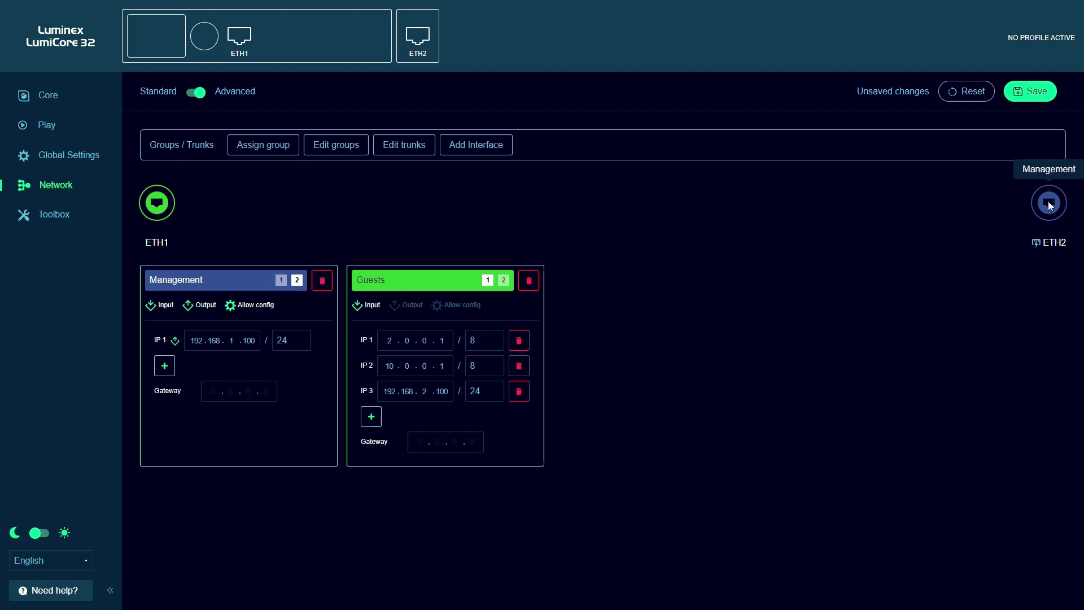
- Save the network configuration so the Guests and Management interfaces are stored
click(1041, 92)
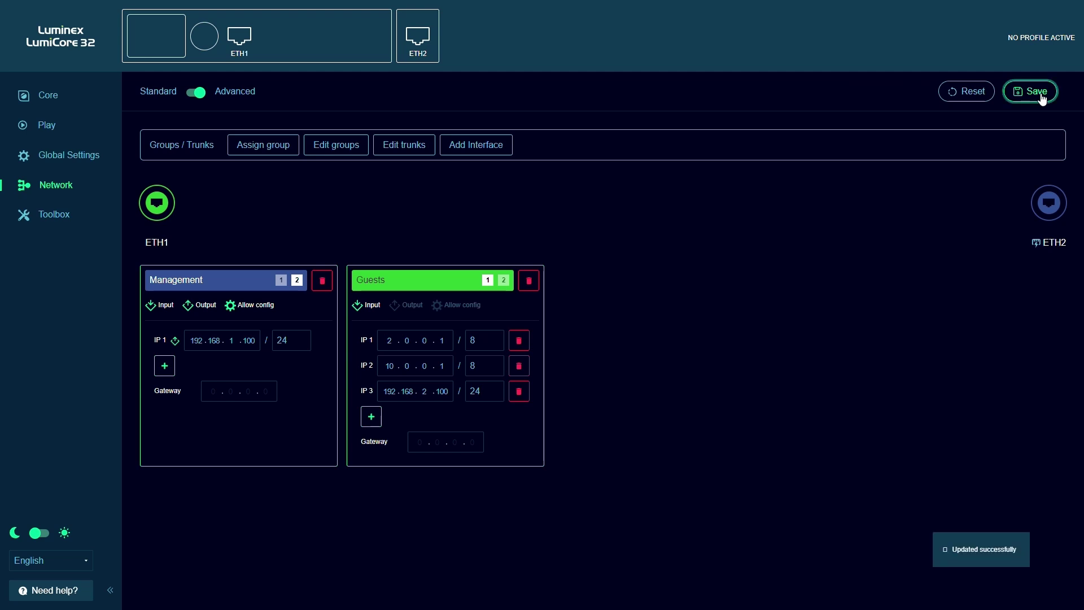